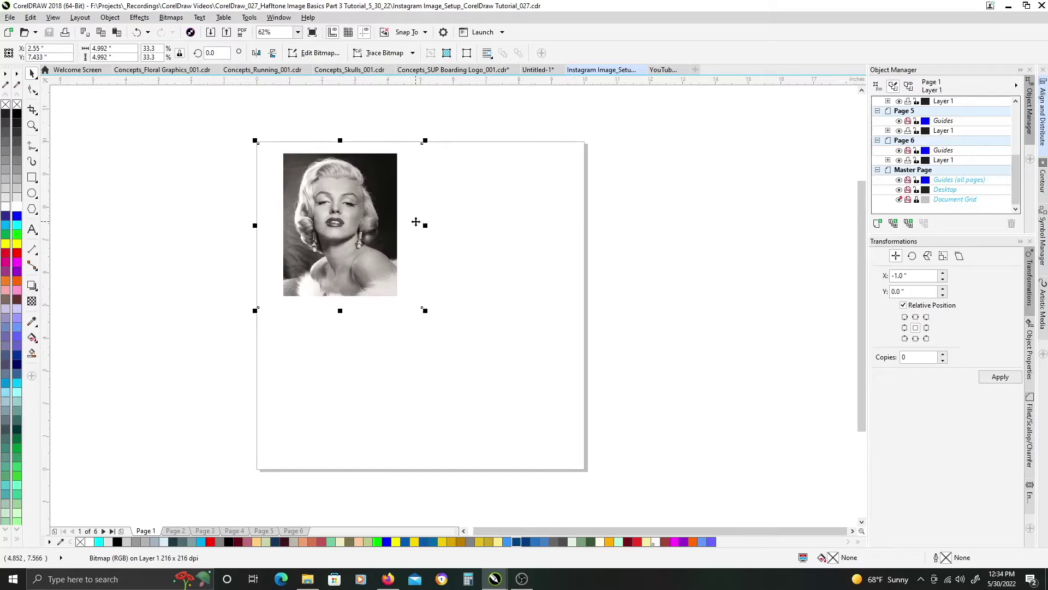
Zoom in on the portrait photo from 62% to 125%.
scroll(404, 210, "up", 1)
scroll(417, 223, "down", 1)
scroll(392, 218, "up", 2)
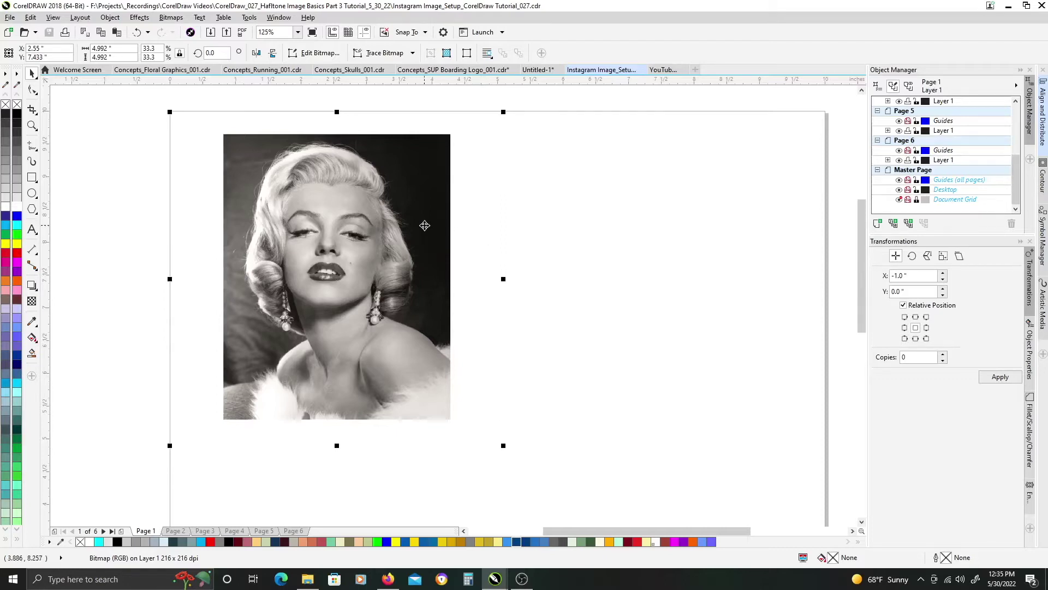
scroll(623, 267, "right", 1)
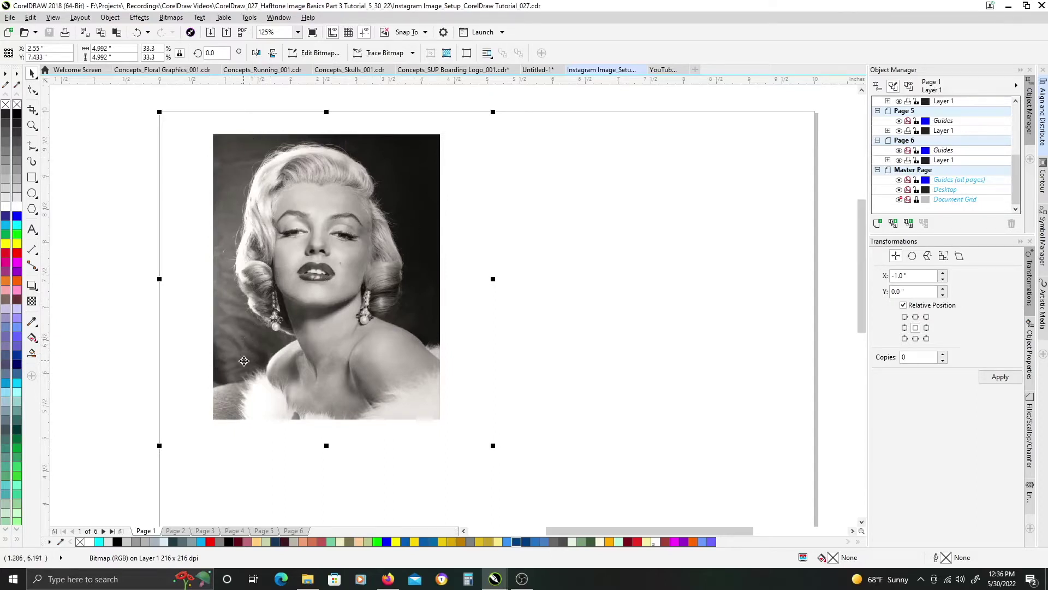
Inspect the face up close, then drop a copy of the photo to the right of the original.
scroll(301, 333, "up", 2)
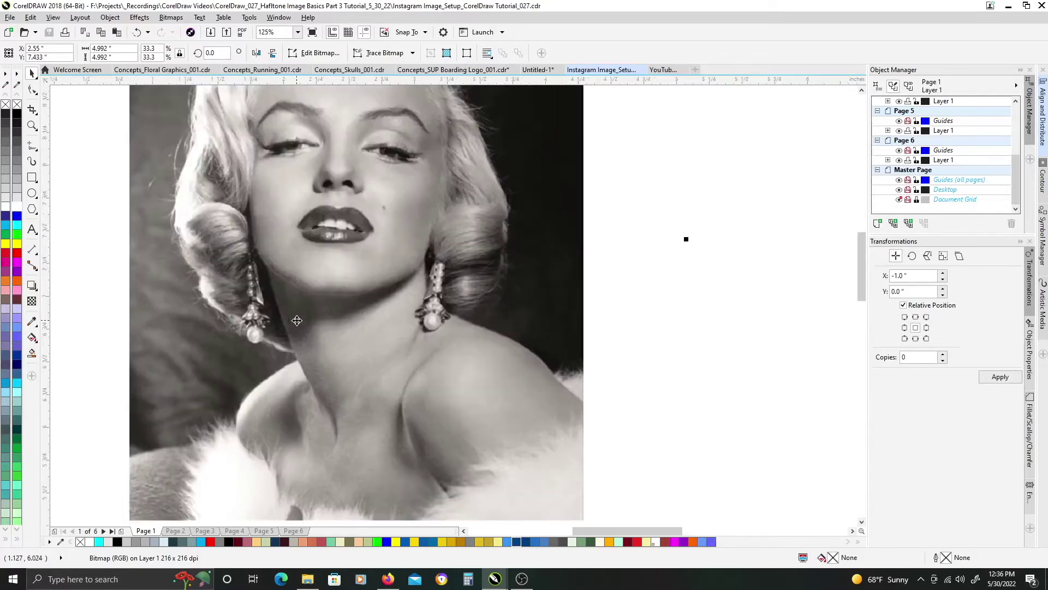
scroll(175, 273, "up", 3)
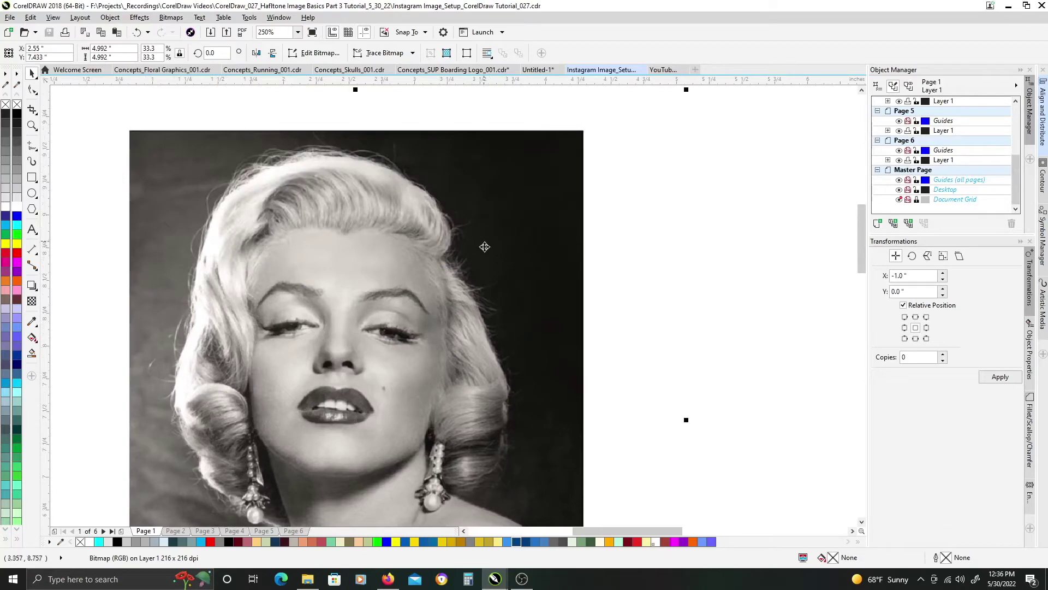
left_click_drag(348, 348, 358, 270)
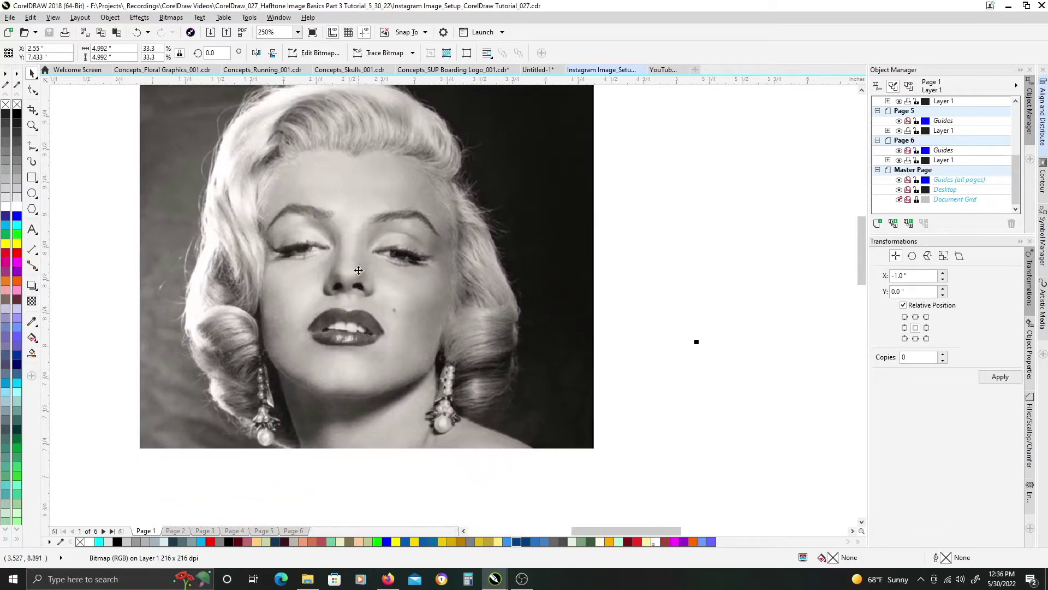
scroll(354, 176, "down", 3)
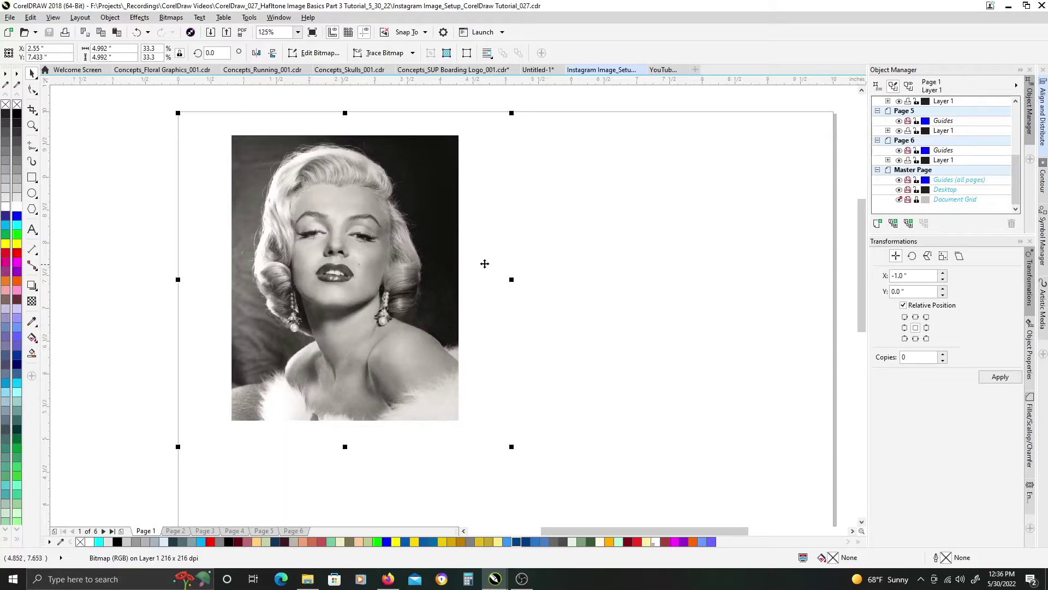
scroll(562, 266, "right", 1)
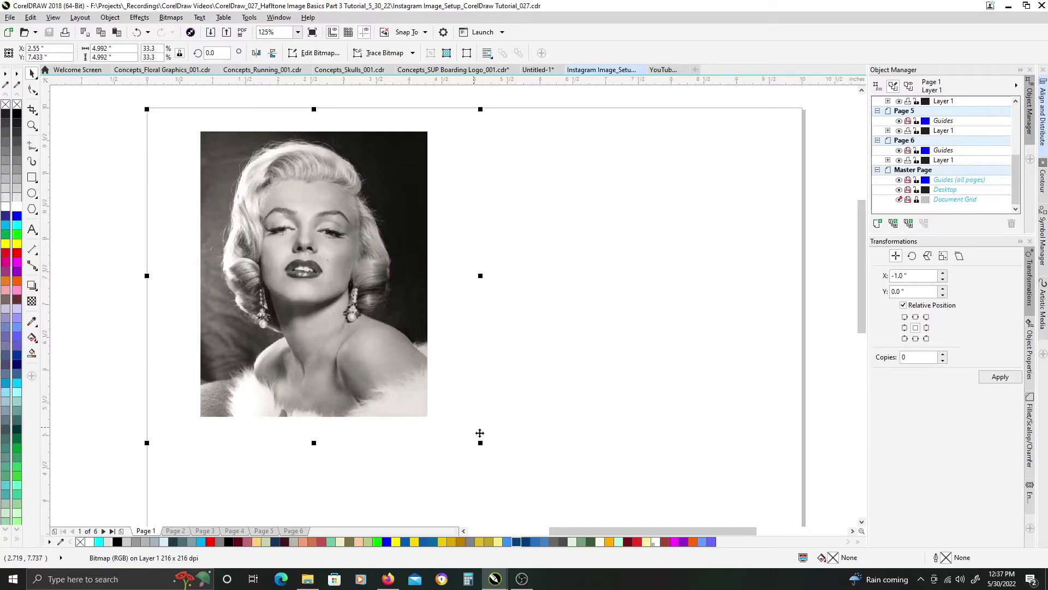
left_click_drag(580, 268, 557, 264)
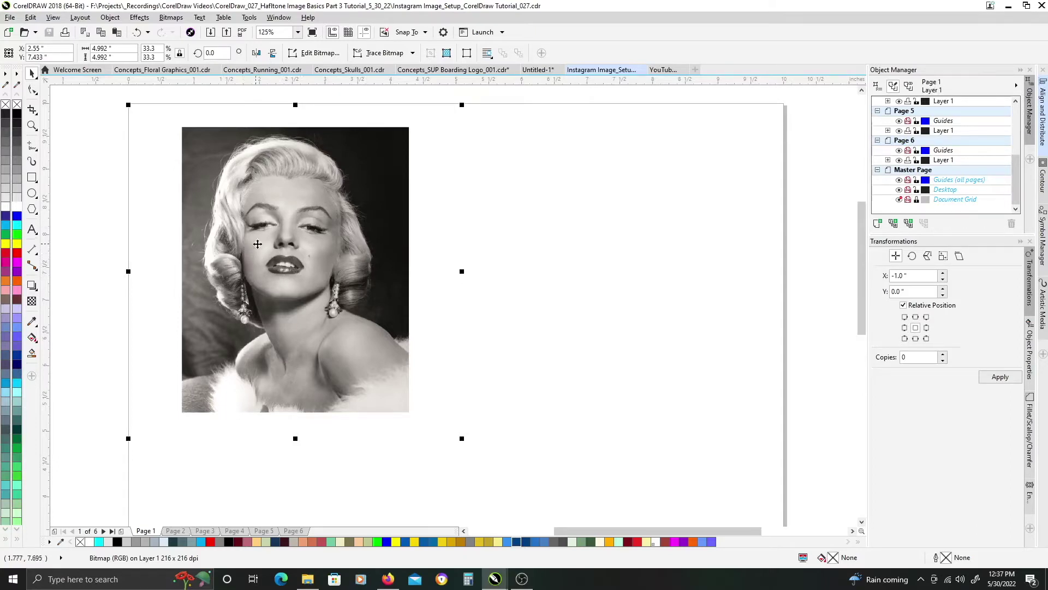
left_click_drag(224, 240, 545, 246)
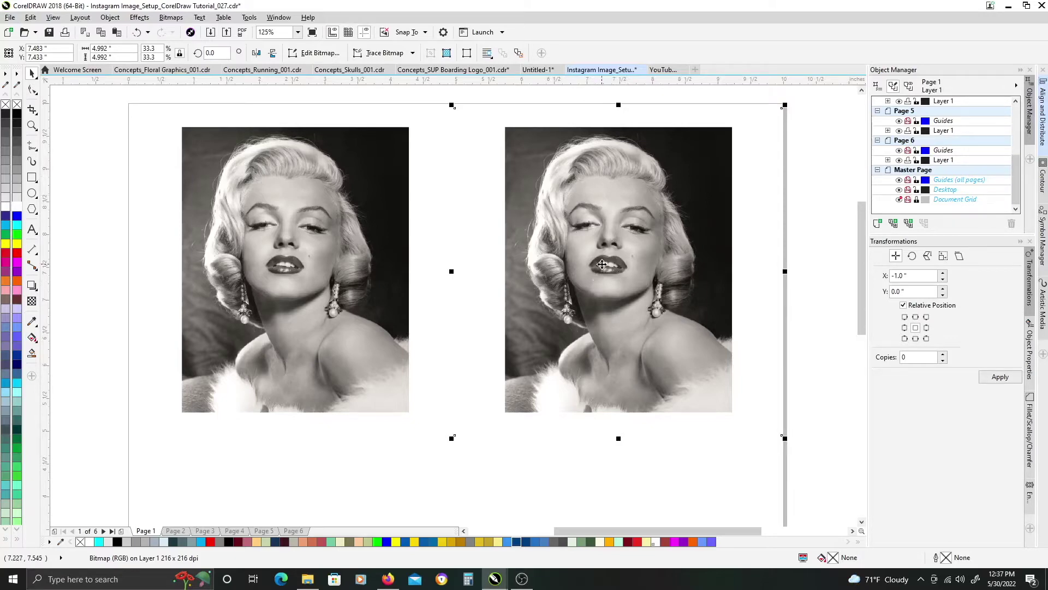
Convert the right-hand photo copy to a 300 dpi Grayscale (8-bit) bitmap.
left_click(601, 264)
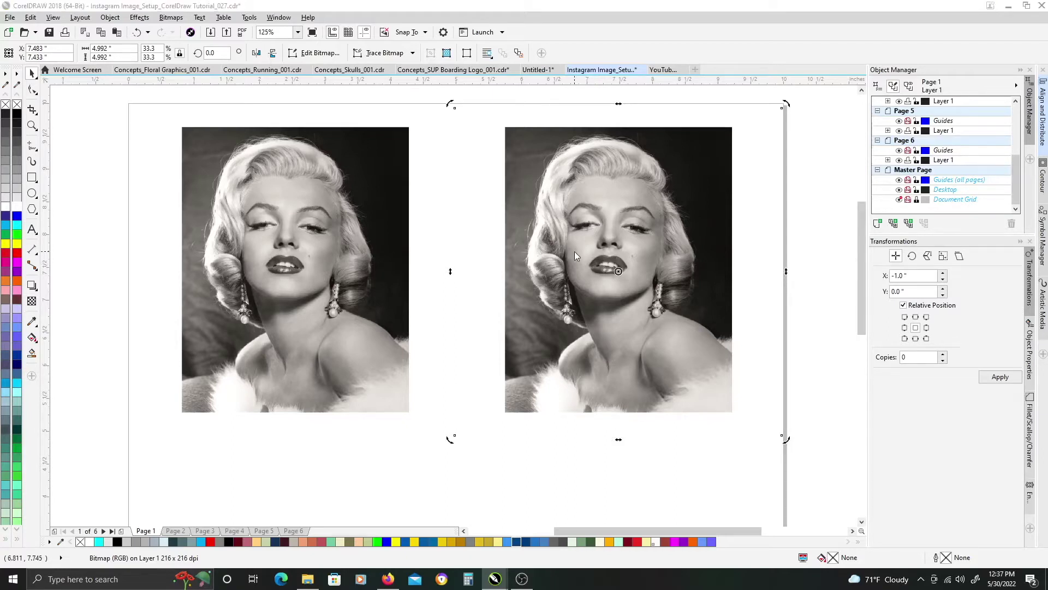
key("alt+b")
key("v")
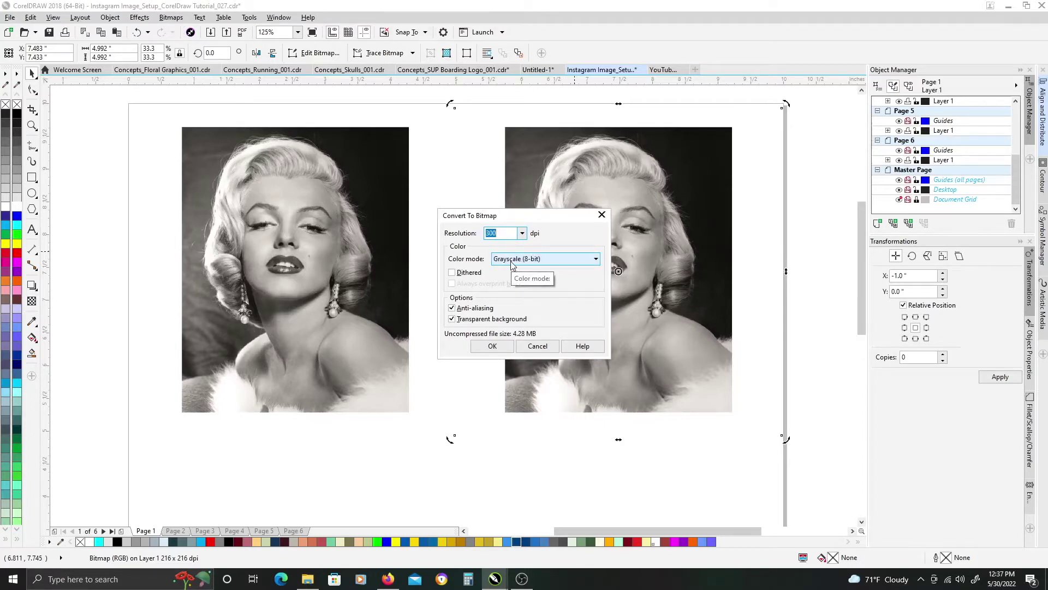
left_click(528, 261)
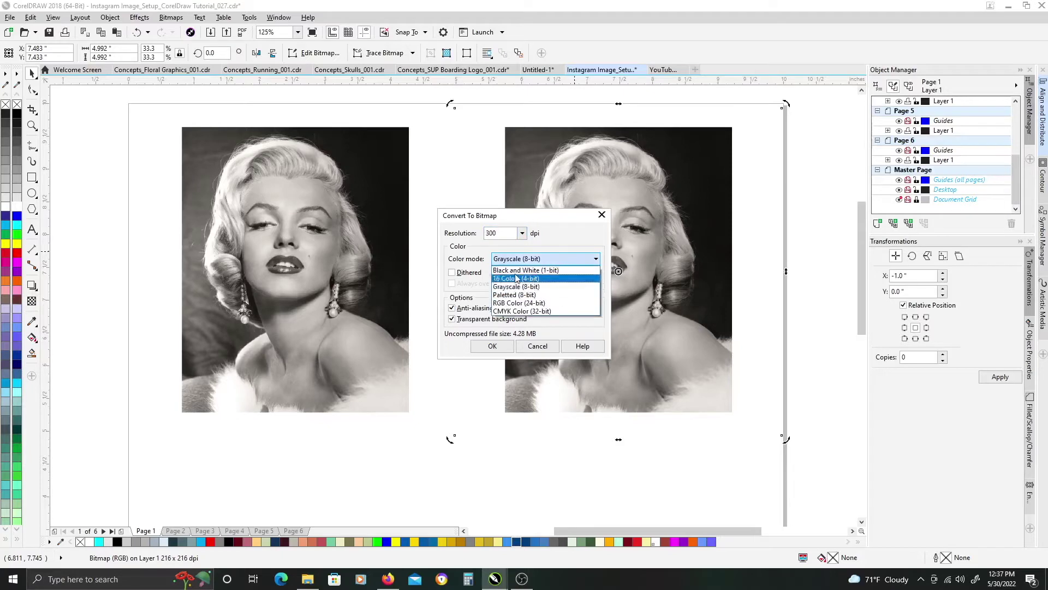
left_click(515, 286)
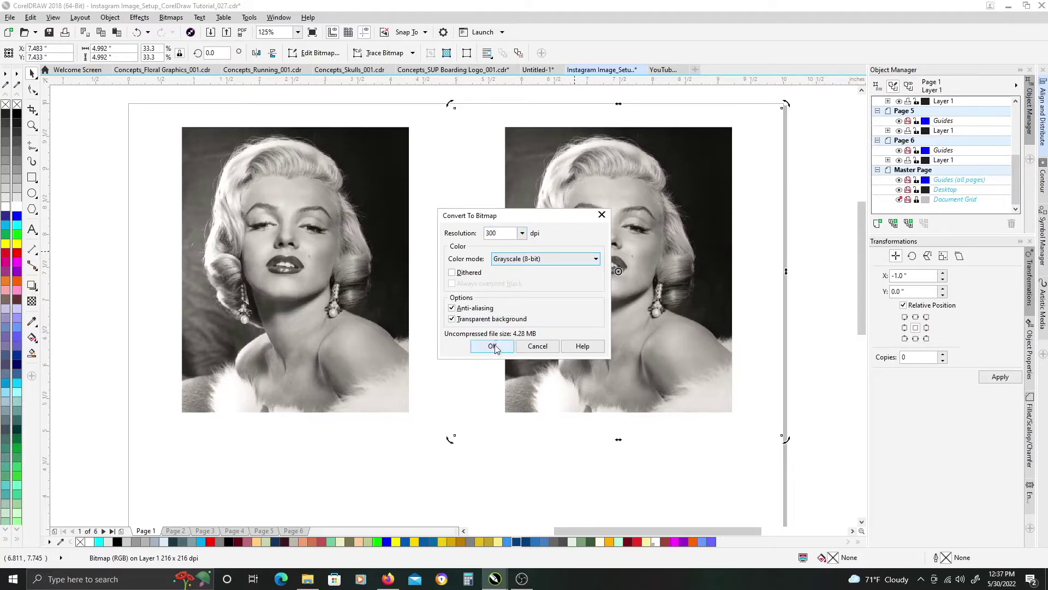
left_click(493, 346)
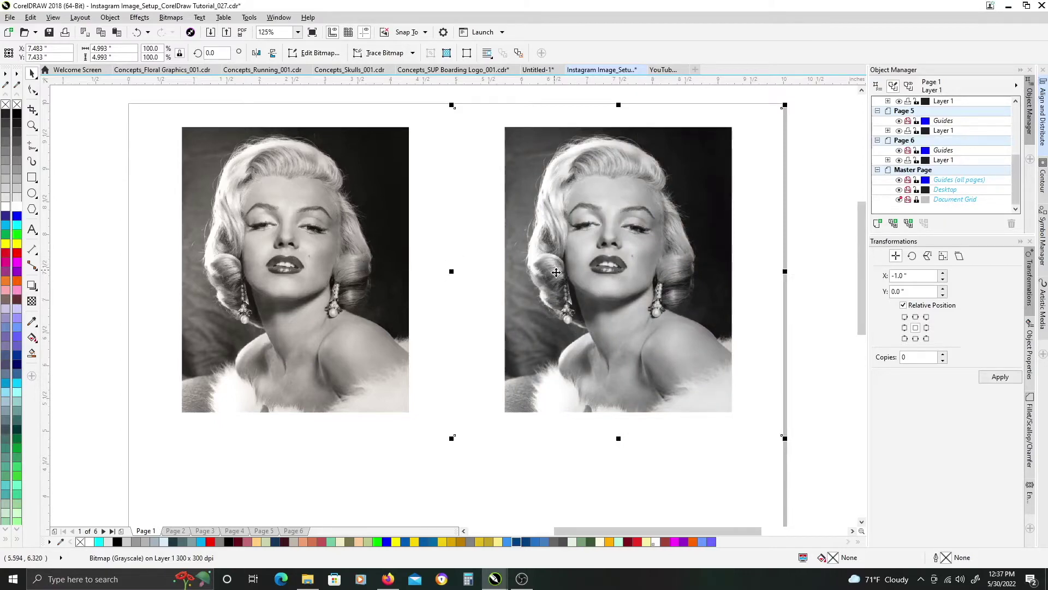
scroll(586, 279, "right", 1)
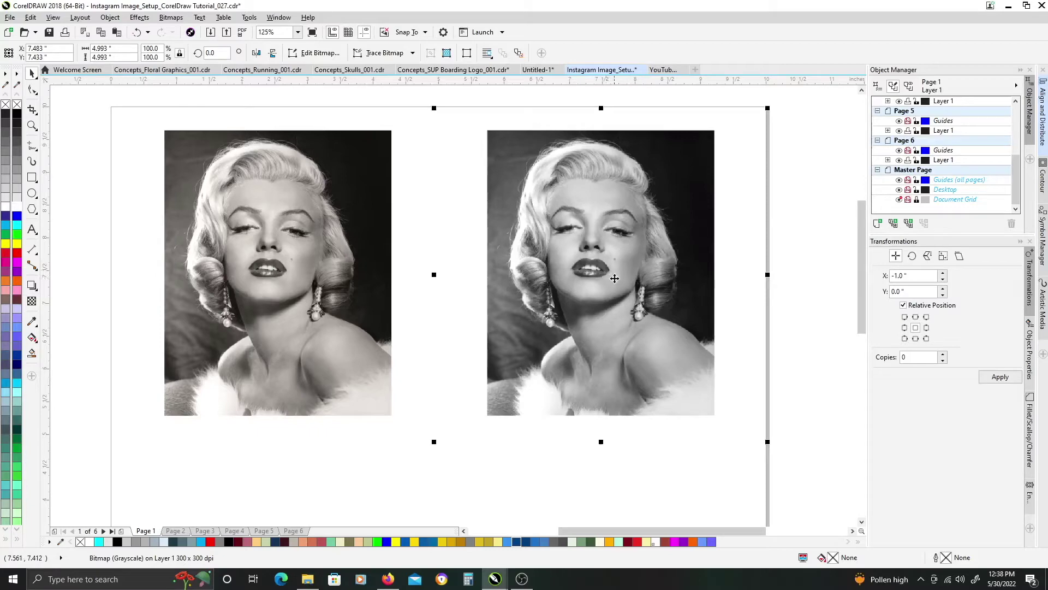
scroll(615, 279, "up", 1)
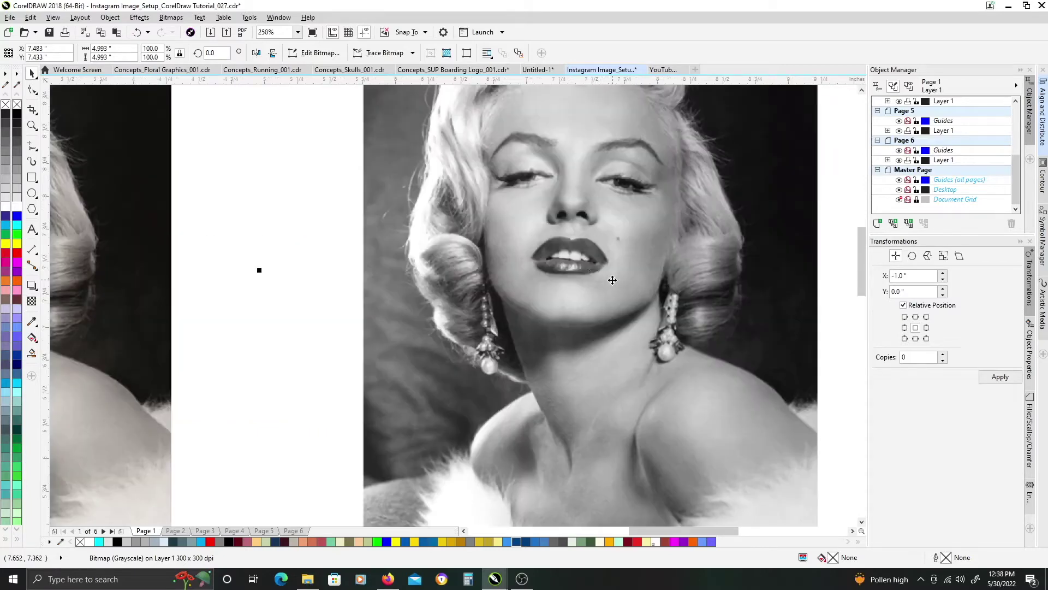
scroll(620, 275, "down", 1)
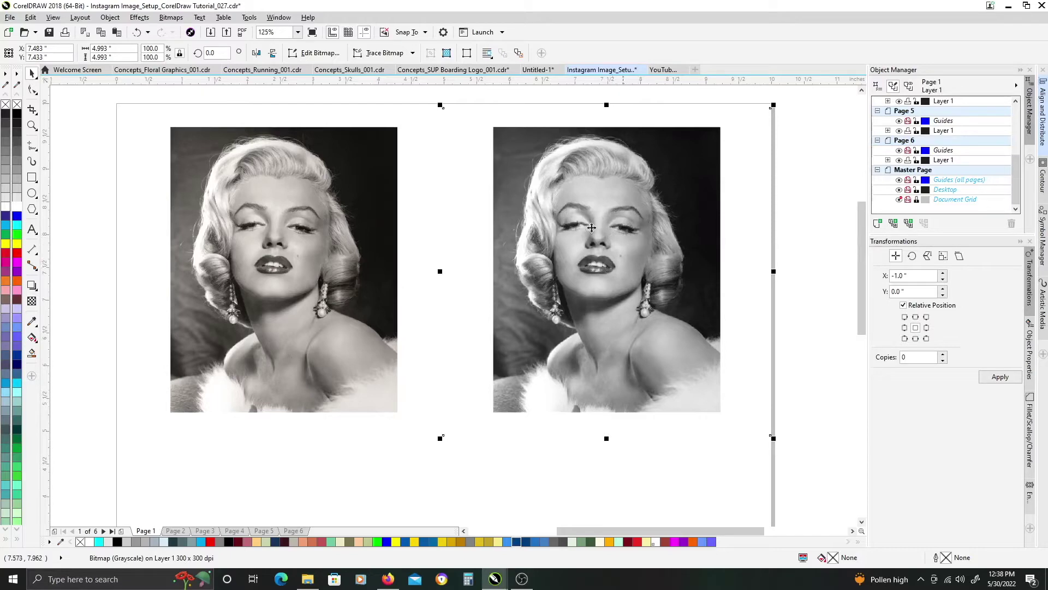
left_click(169, 18)
Apply a Halftone effect to the right-hand photo, raising max dot radius from 4 to 5.
mouse_move(217, 279)
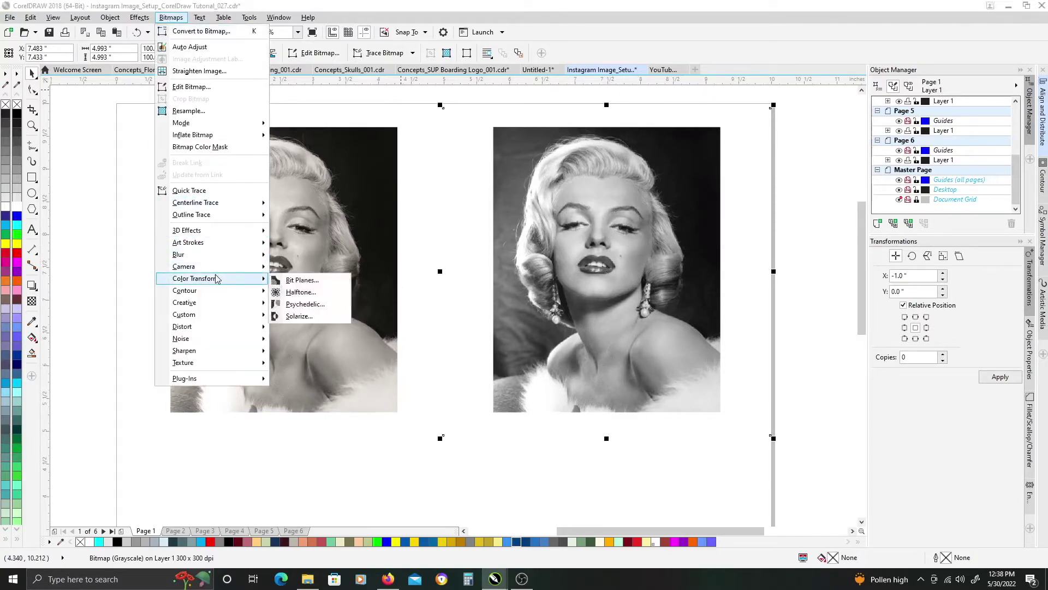
left_click(285, 295)
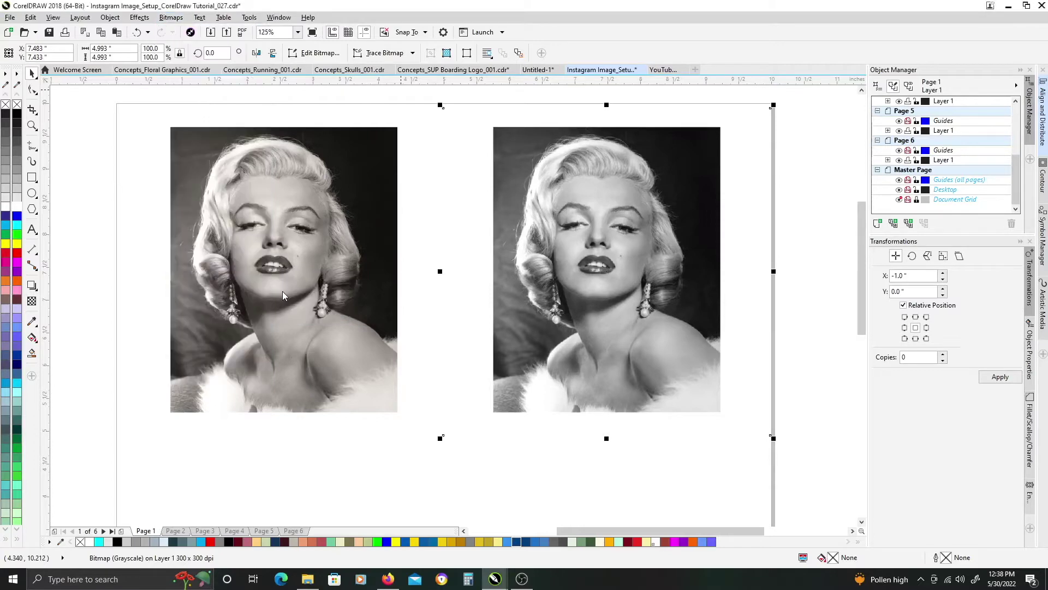
left_click_drag(578, 223, 398, 217)
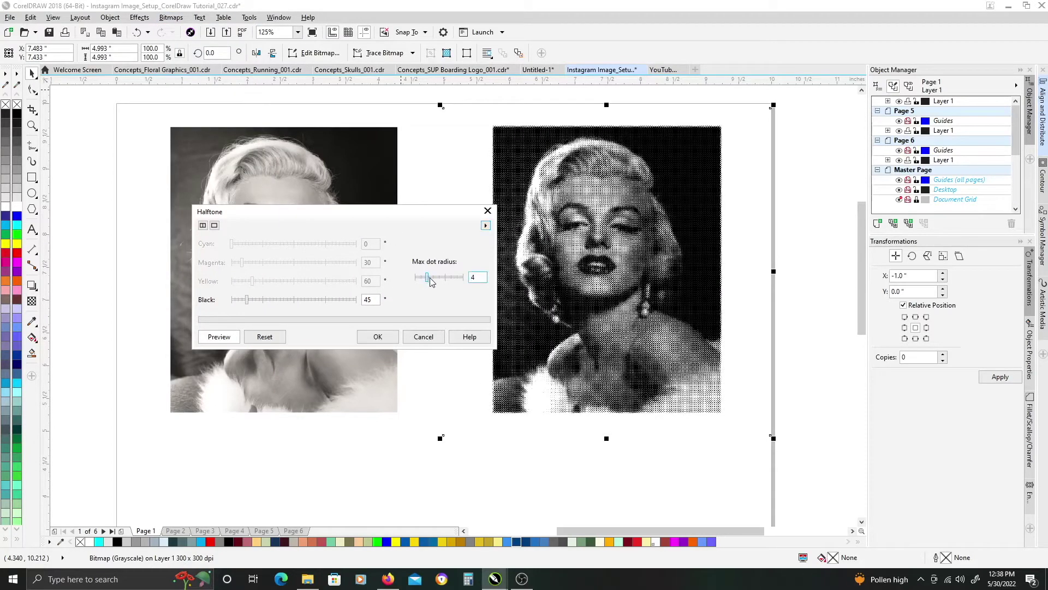
left_click_drag(431, 281, 434, 281)
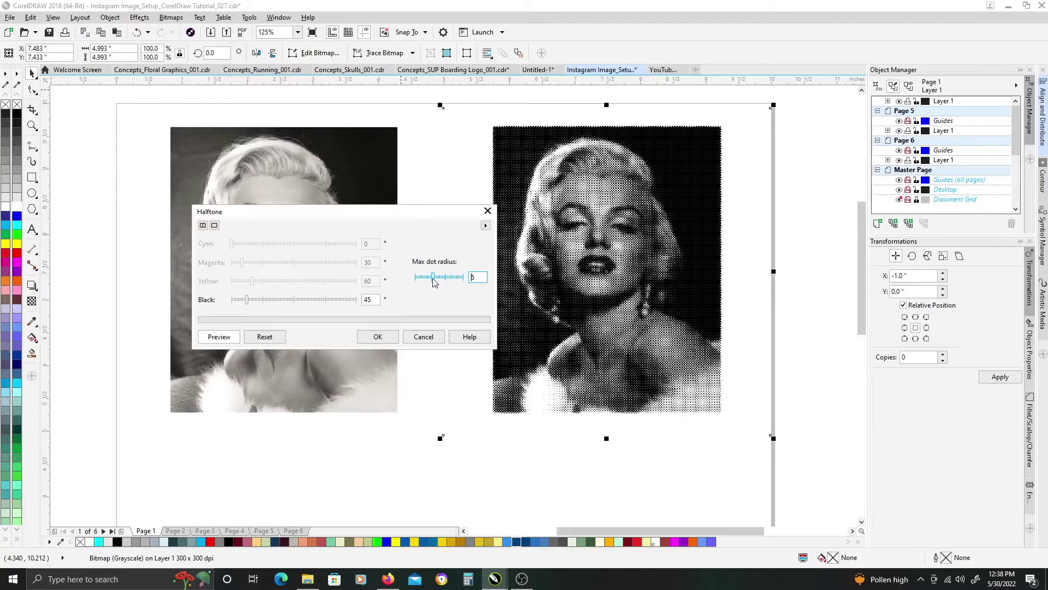
left_click(378, 338)
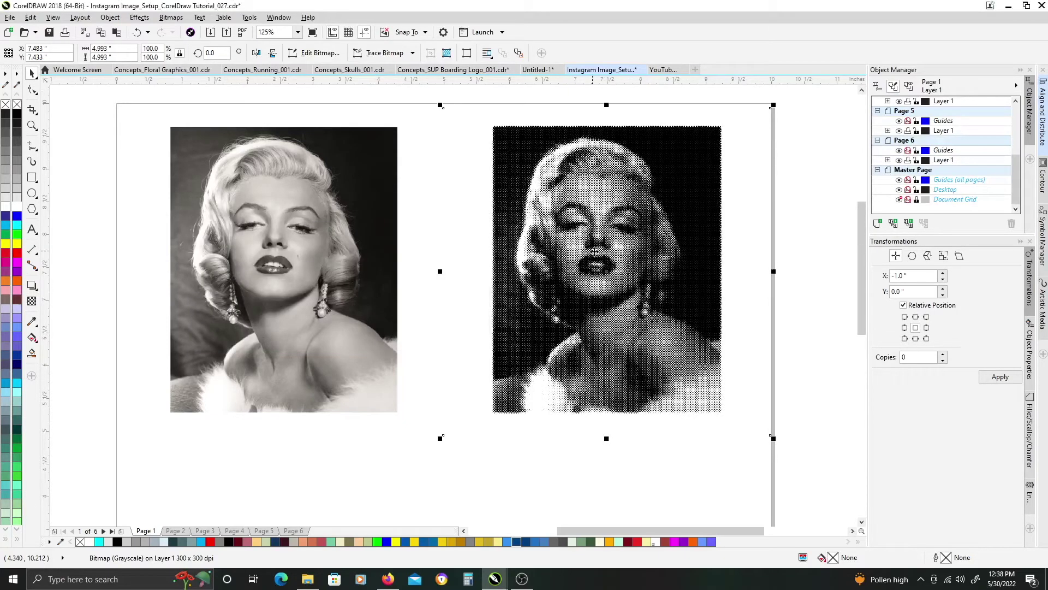
scroll(621, 262, "up", 1)
scroll(563, 262, "down", 1)
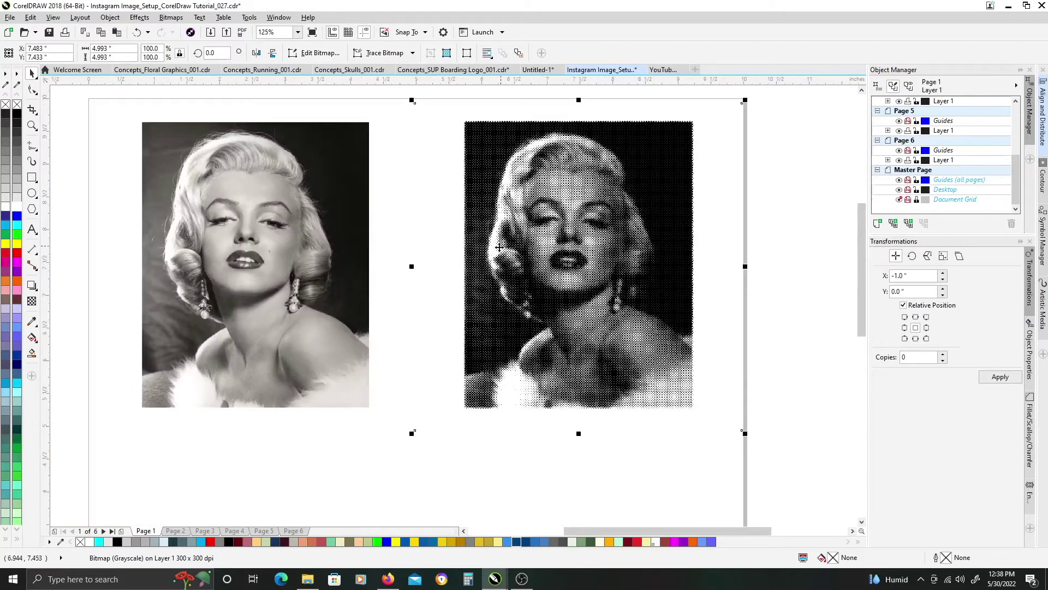
scroll(499, 247, "up", 1)
scroll(136, 267, "left", 2)
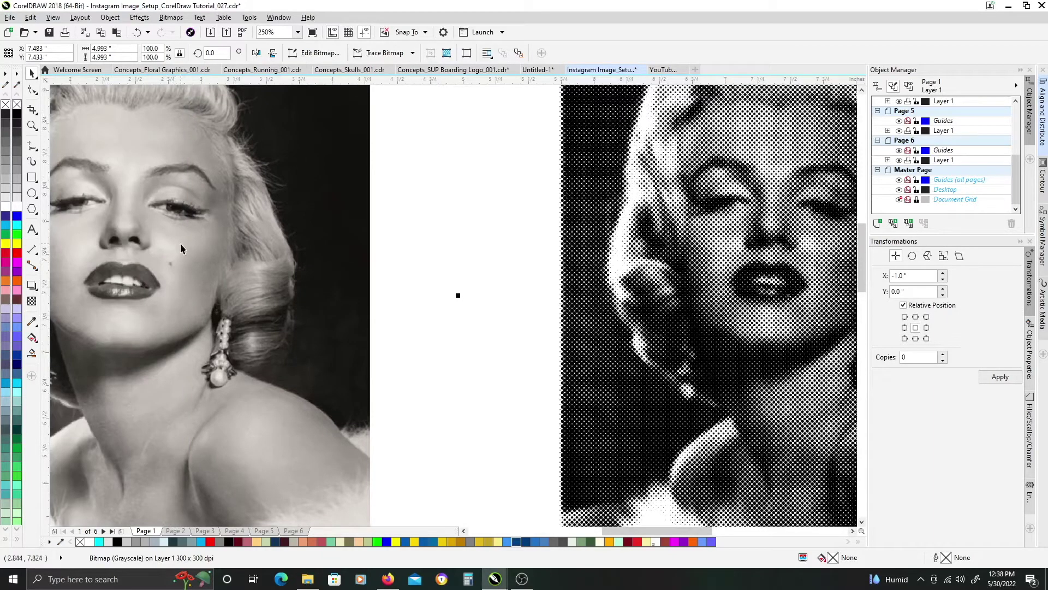
scroll(217, 296, "right", 3)
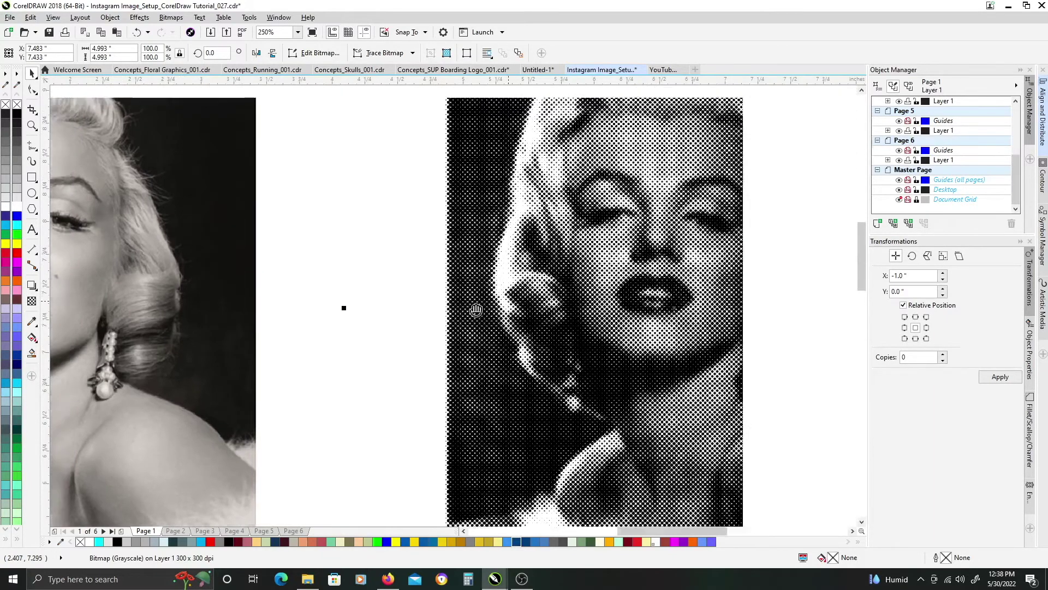
scroll(562, 360, "down", 2)
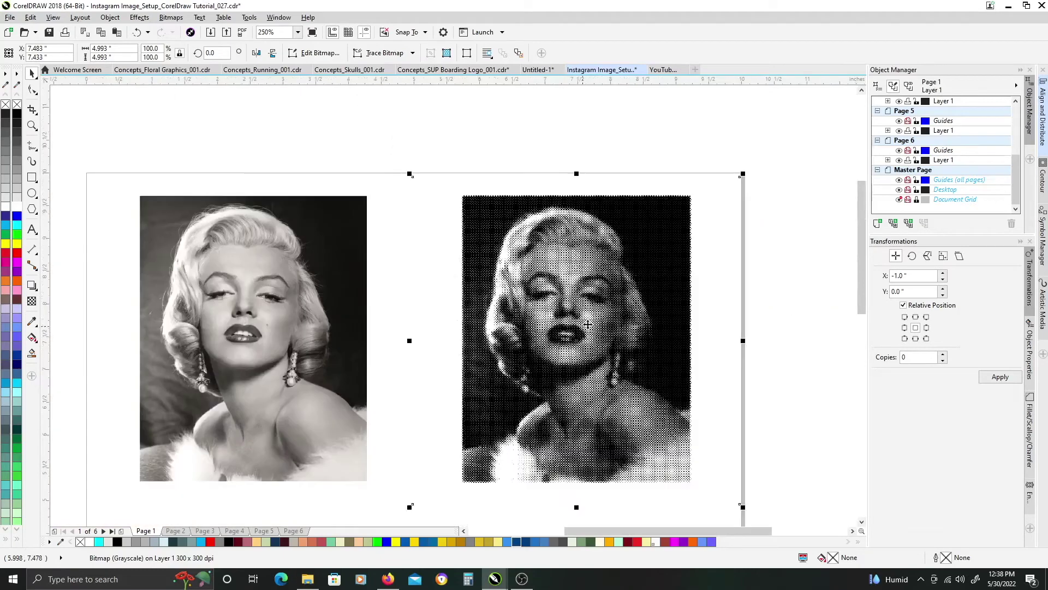
scroll(430, 322, "up", 2)
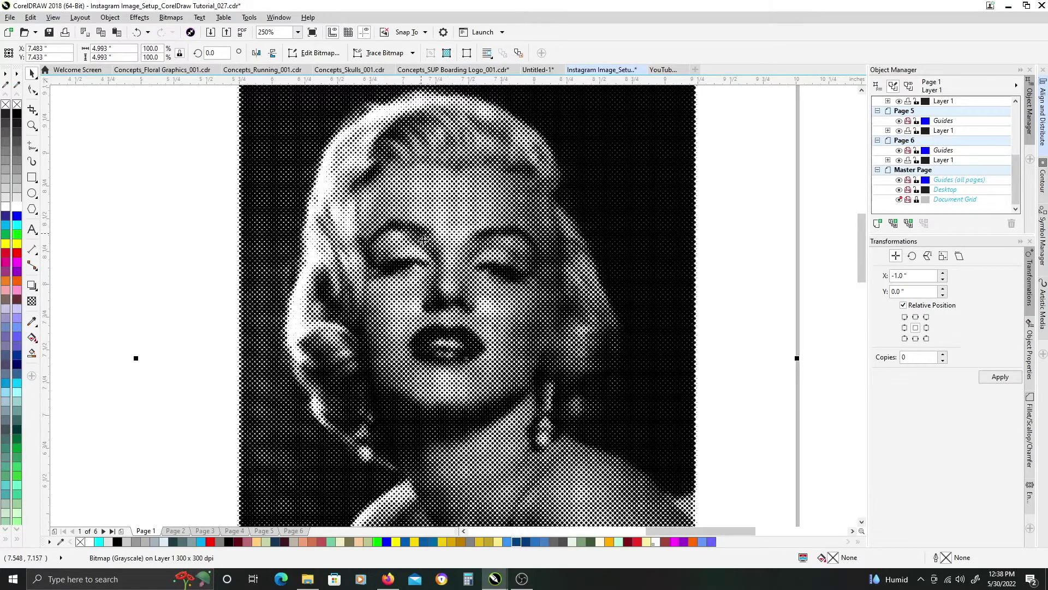
scroll(416, 351, "down", 2)
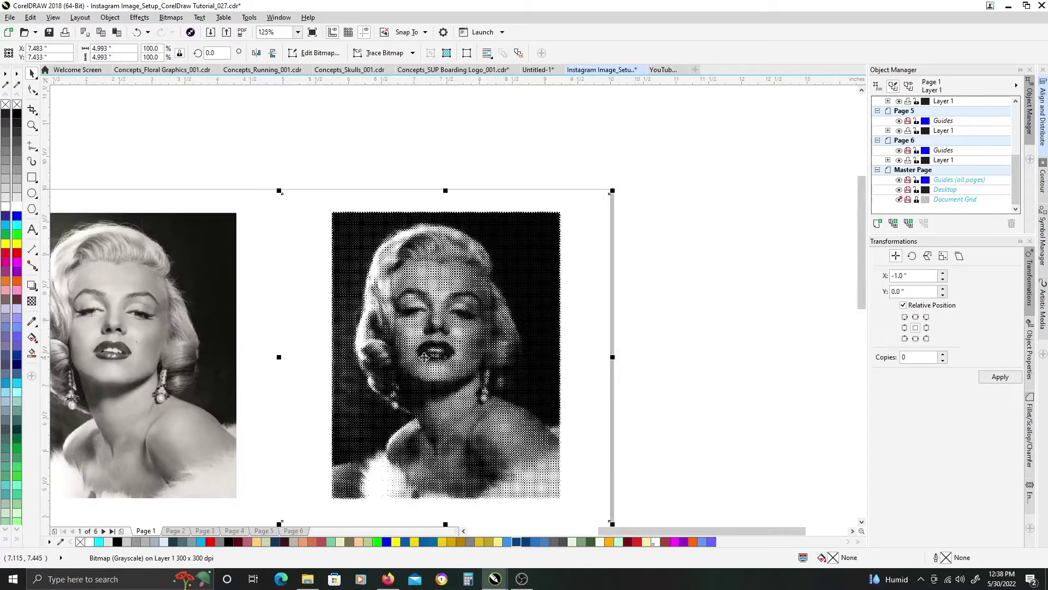
scroll(432, 350, "up", 2)
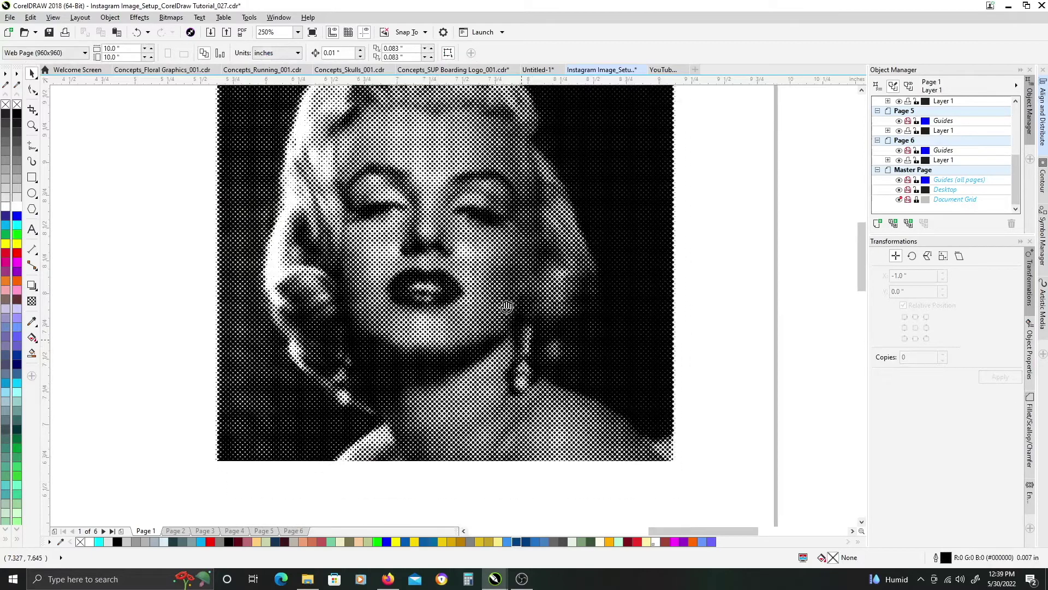
scroll(516, 403, "down", 3)
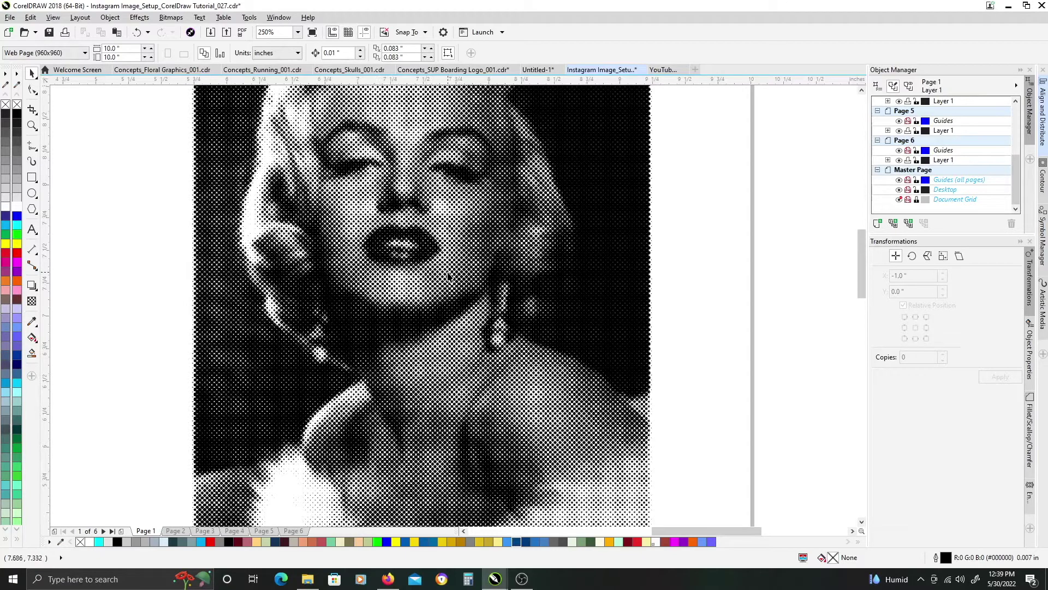
scroll(448, 276, "down", 2)
scroll(508, 298, "left", 3)
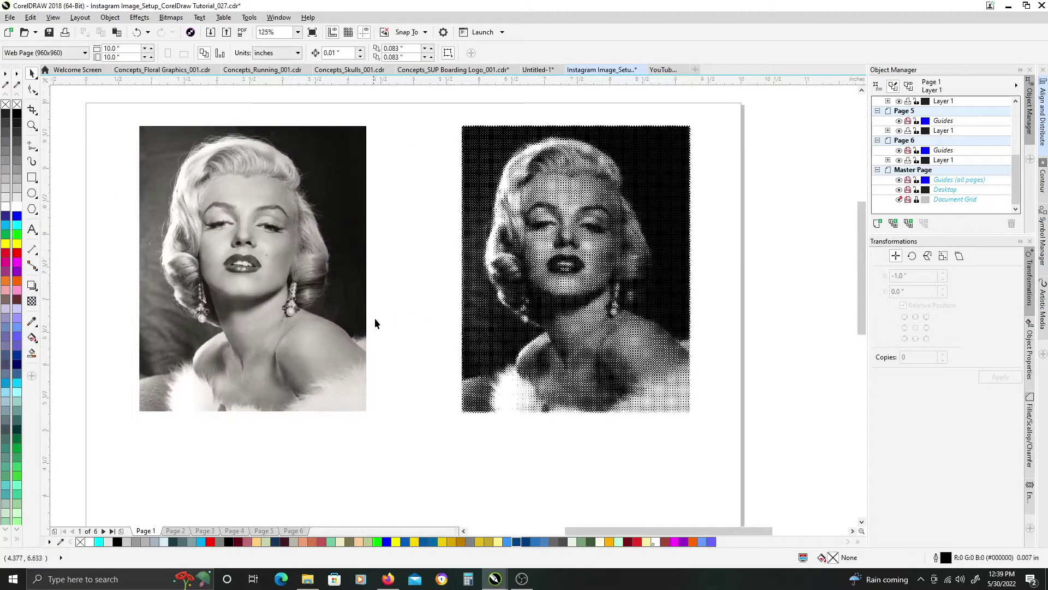
Paste a copy of the original photo and nudge it down below the original.
left_click_drag(405, 296, 451, 252)
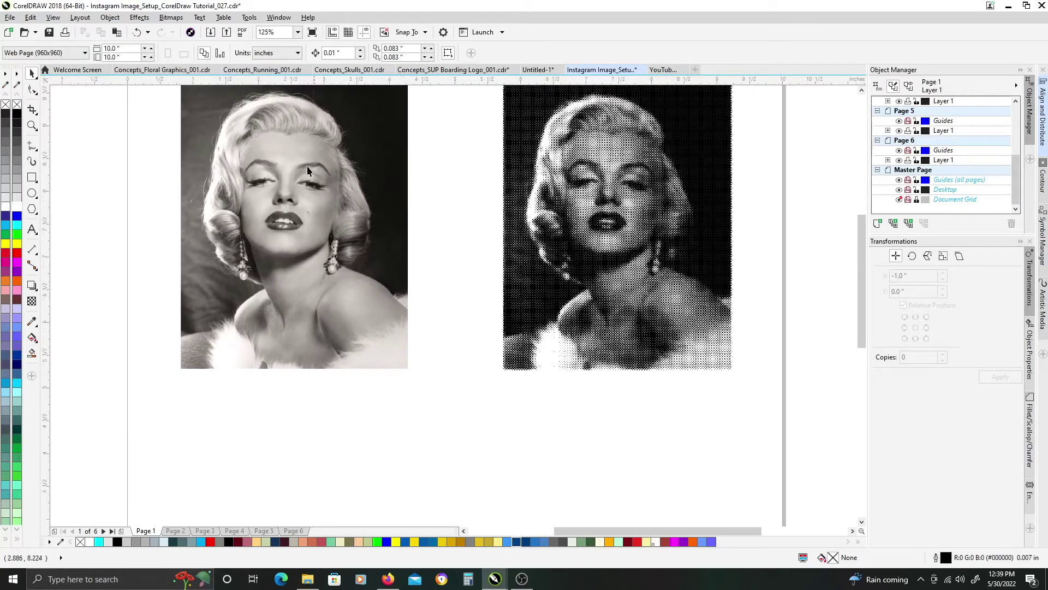
scroll(363, 235, "down", 2)
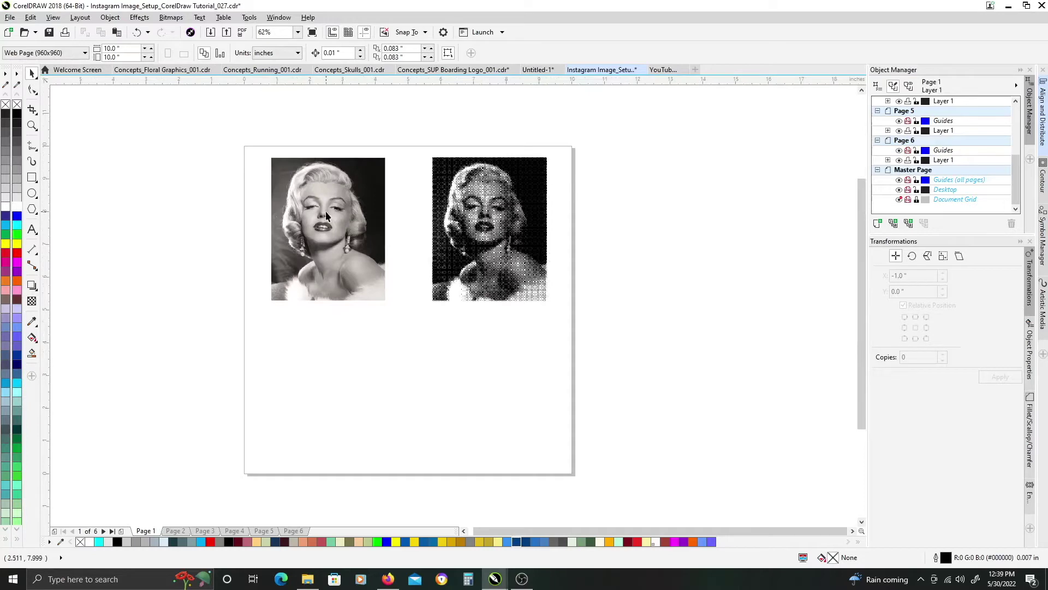
key("ctrl+v")
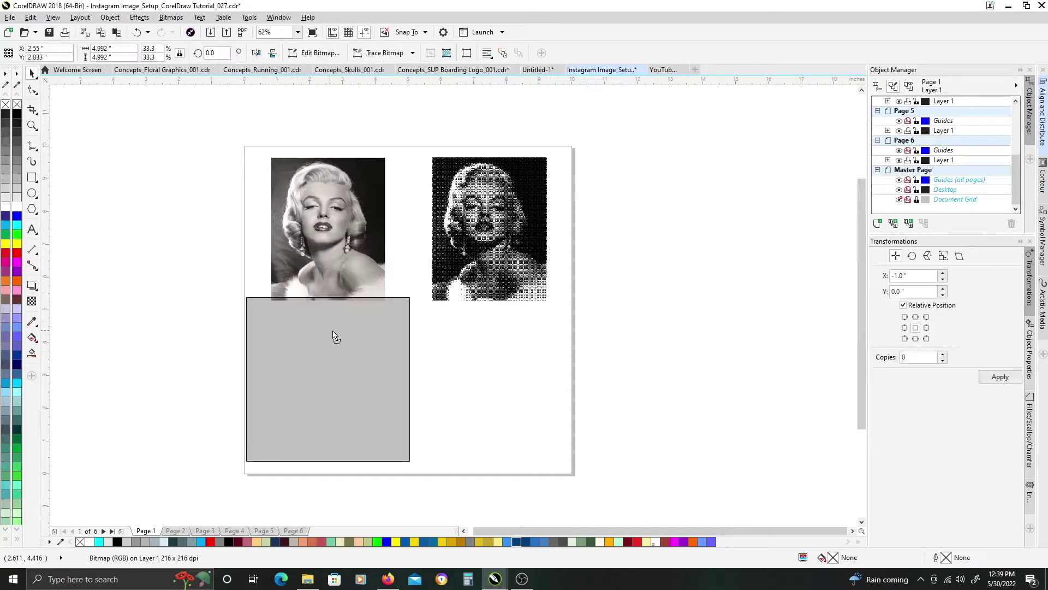
key("Down")
key("Down")
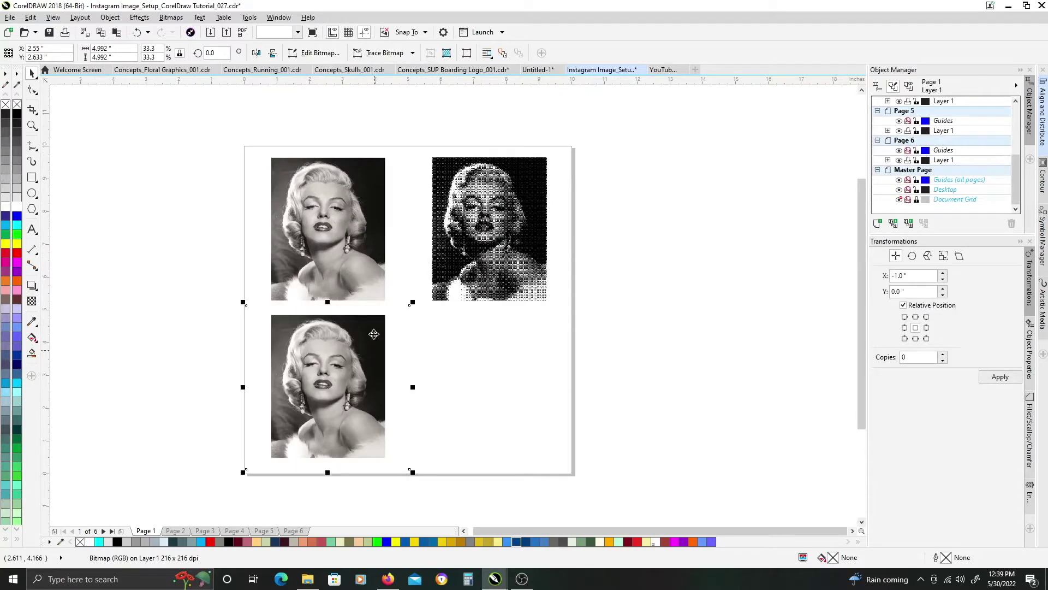
scroll(334, 379, "up", 2)
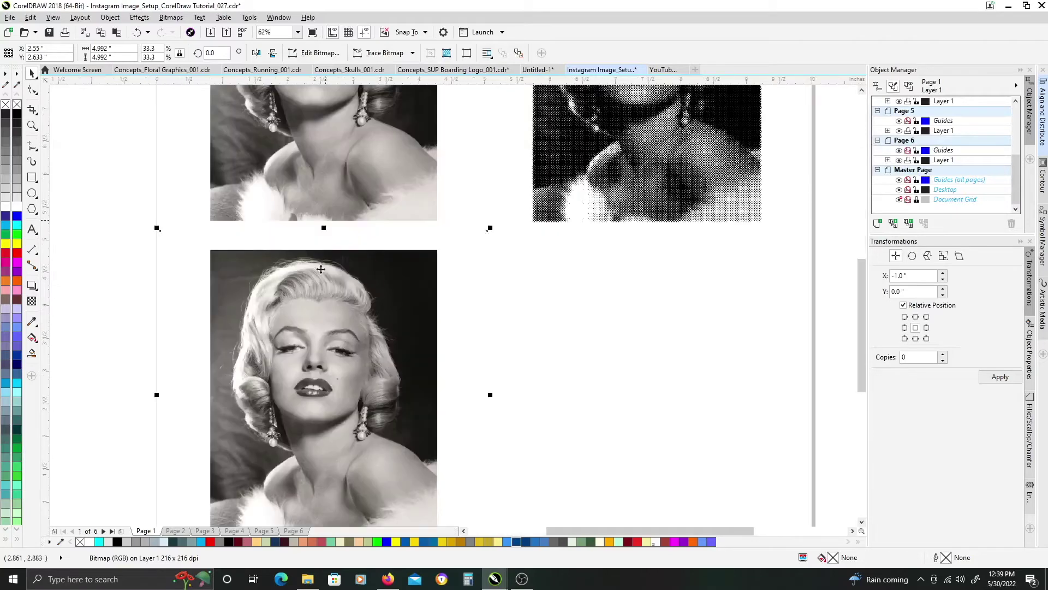
scroll(321, 269, "down", 2)
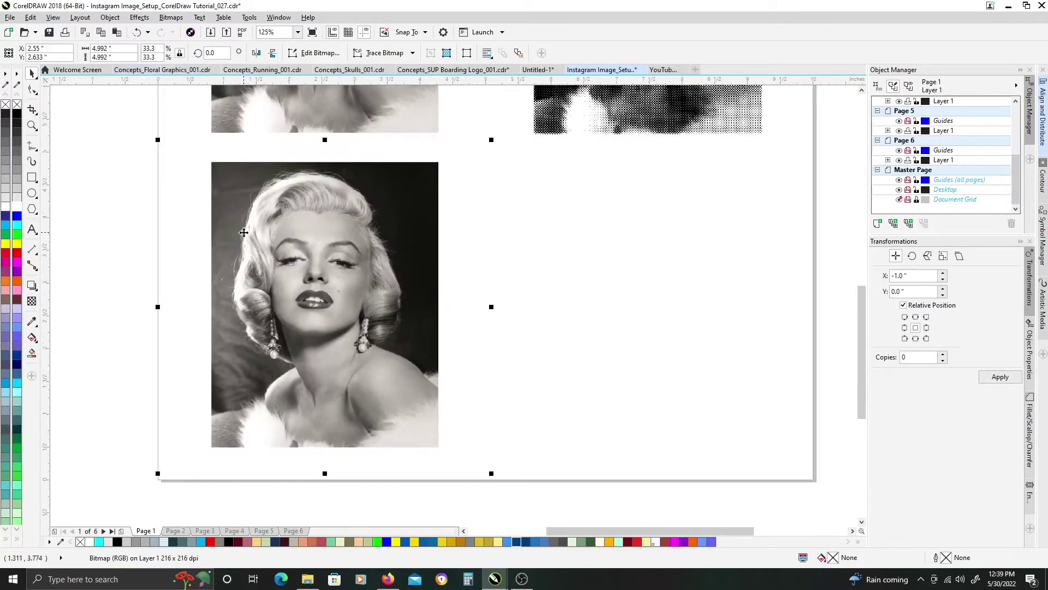
Convert the lower photo copy to a 300 dpi Grayscale (8-bit) bitmap.
key("alt+b")
key("Return")
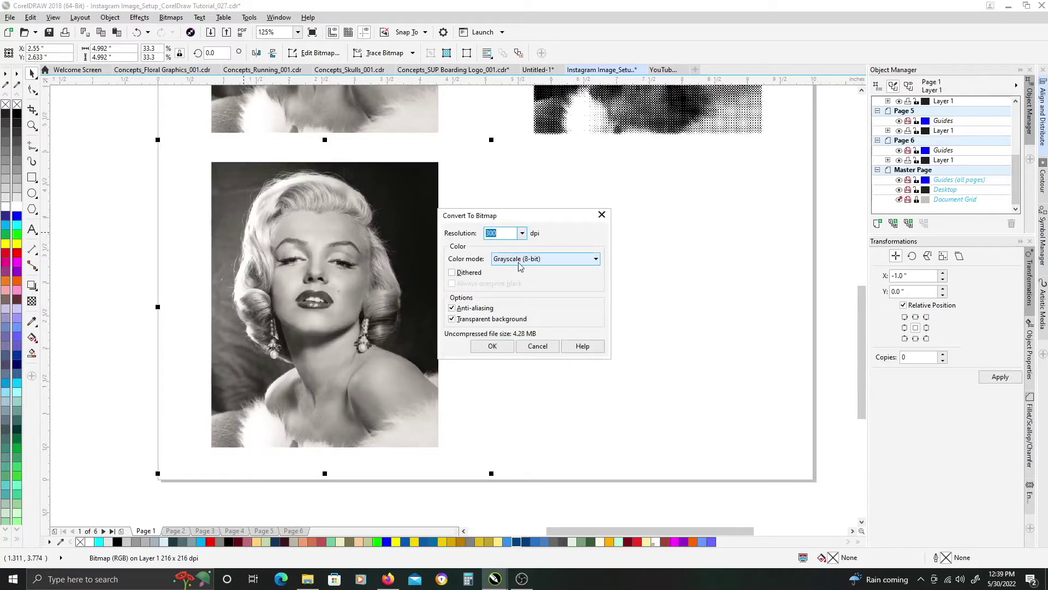
left_click(492, 347)
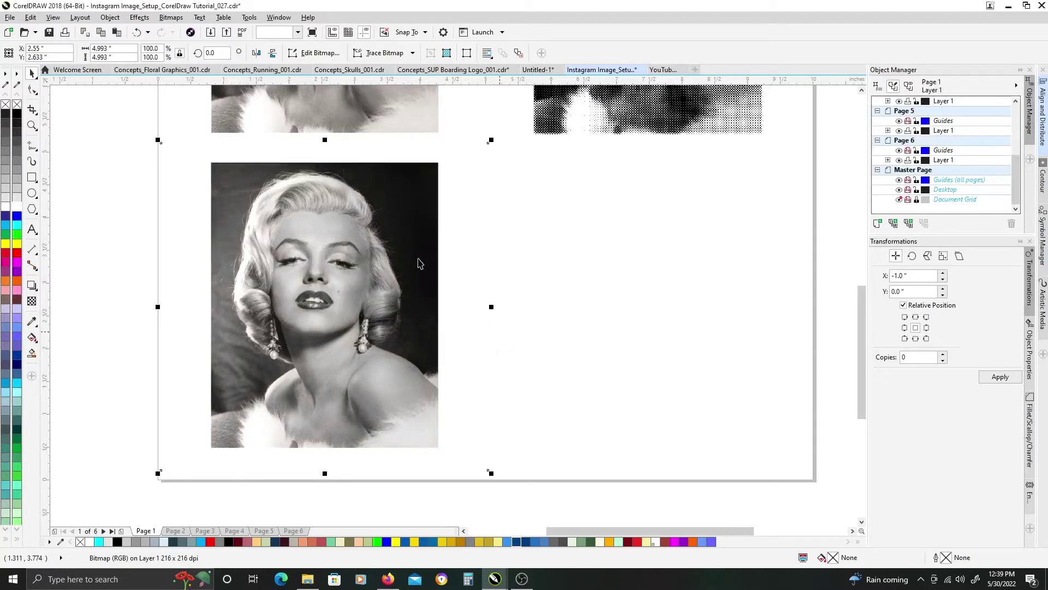
Bring up Effects > Adjust > Brightness/Contrast/Intensity for the lower photo.
left_click(140, 17)
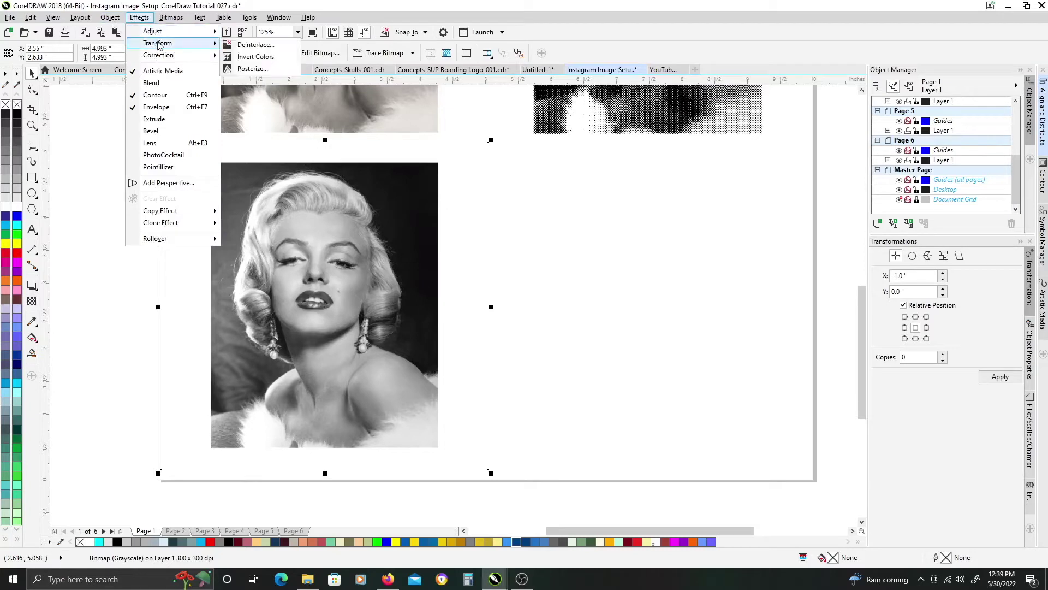
mouse_move(162, 36)
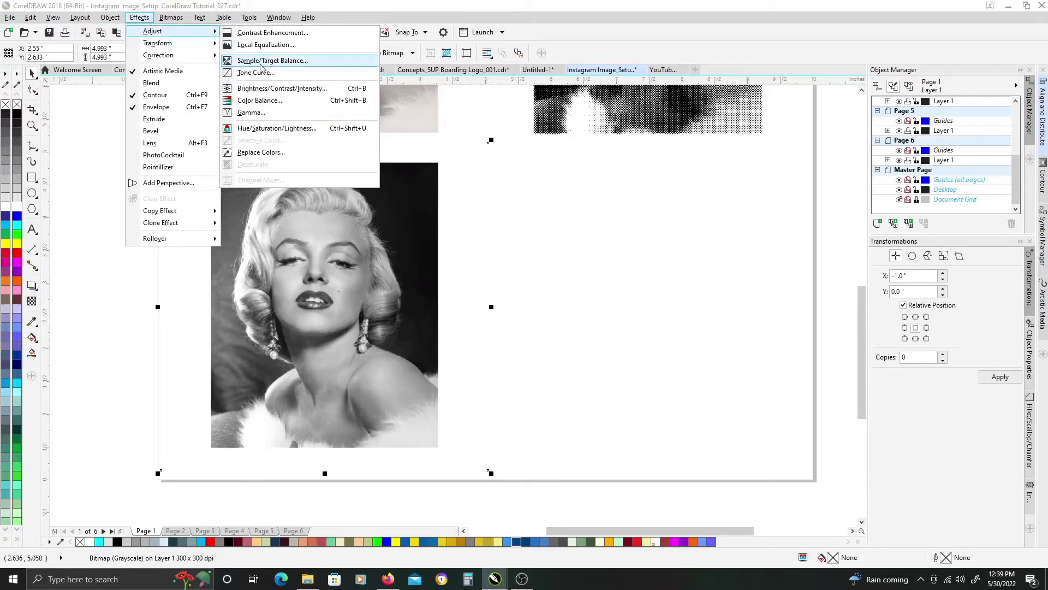
left_click(309, 93)
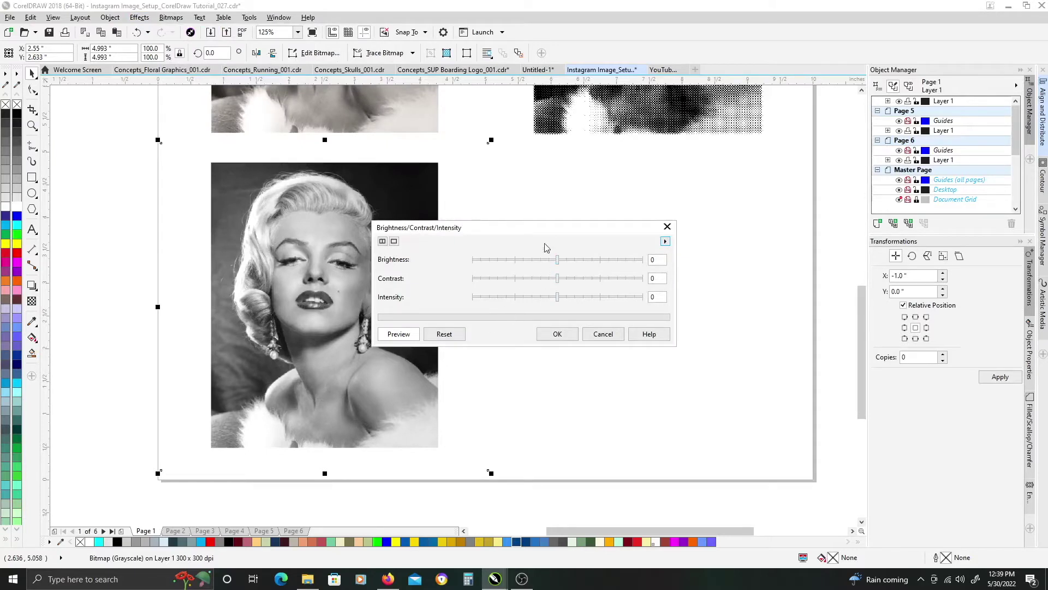
Boost the lower photo's contrast to 77 and intensity to 41 and apply.
left_click_drag(543, 230, 576, 223)
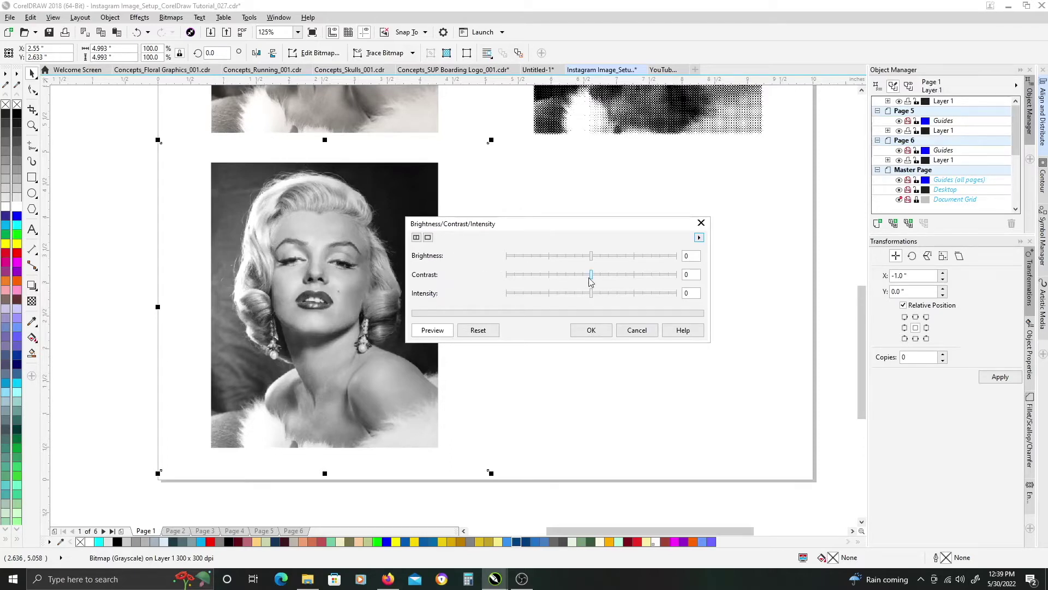
left_click_drag(592, 276, 646, 277)
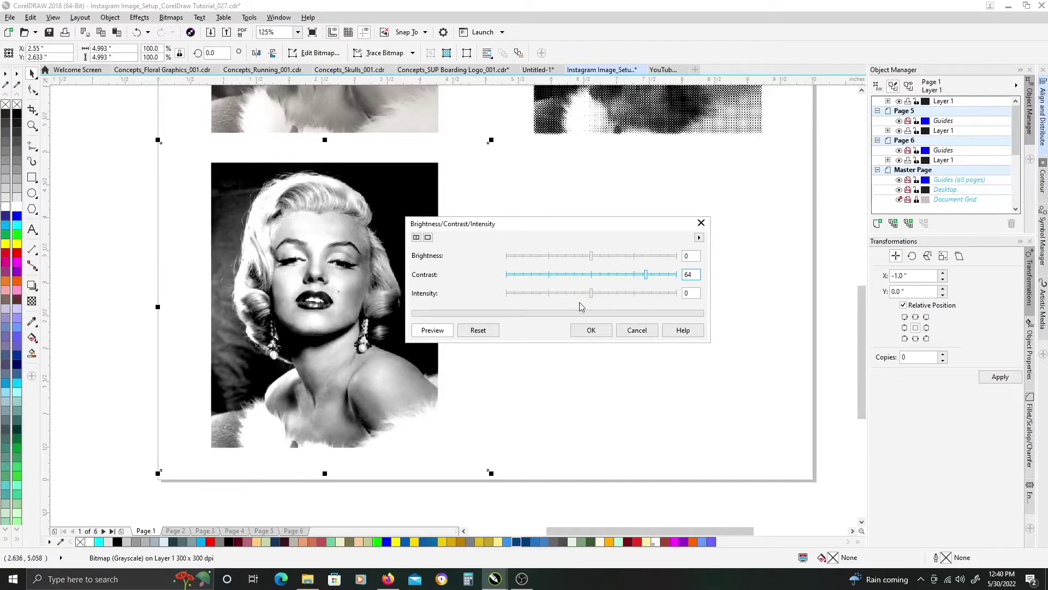
left_click_drag(592, 298, 620, 299)
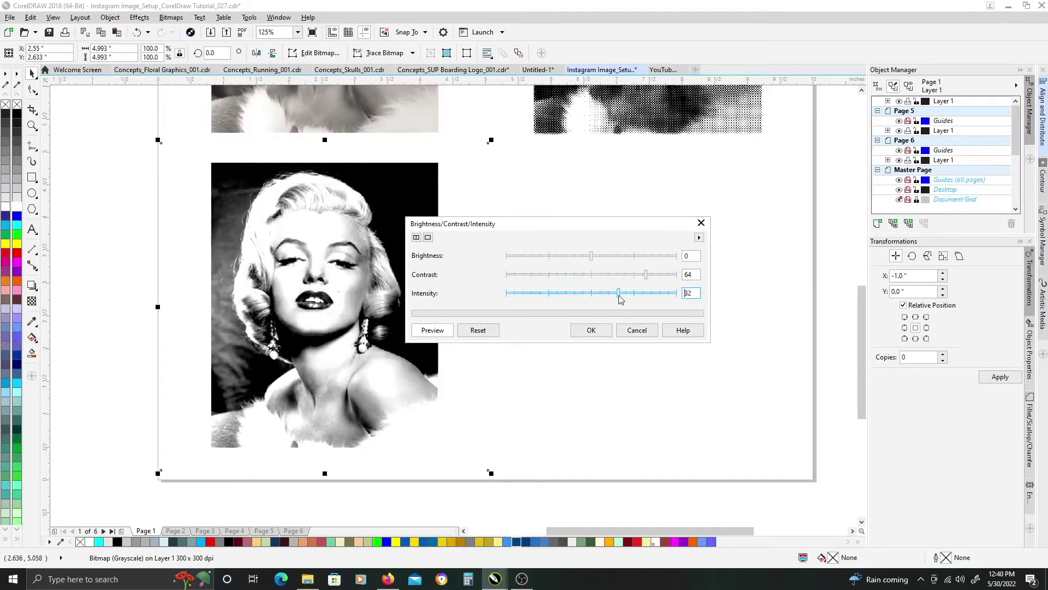
left_click_drag(621, 299, 624, 299)
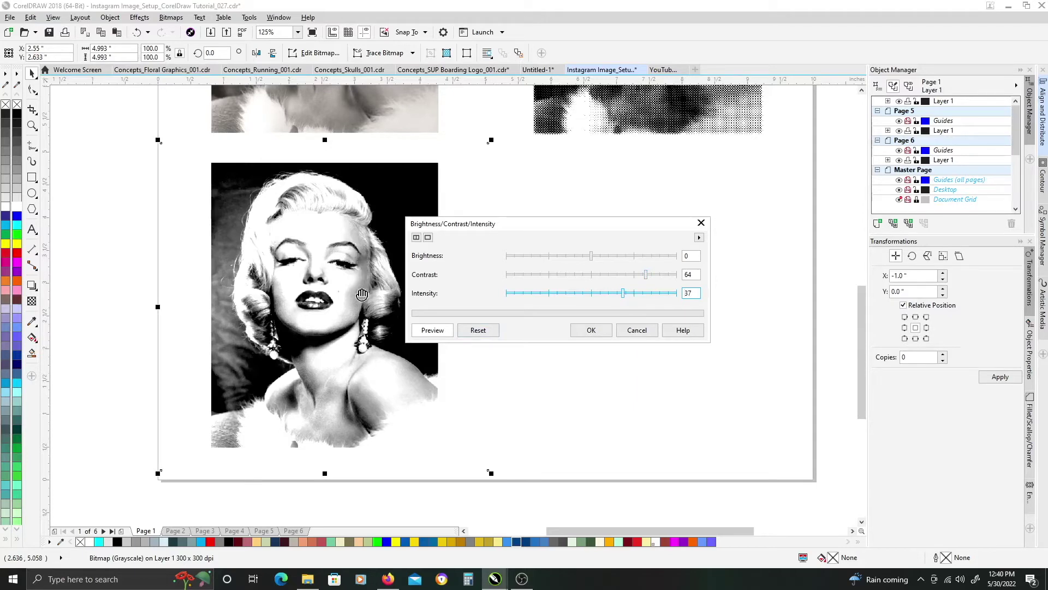
left_click_drag(627, 295, 632, 296)
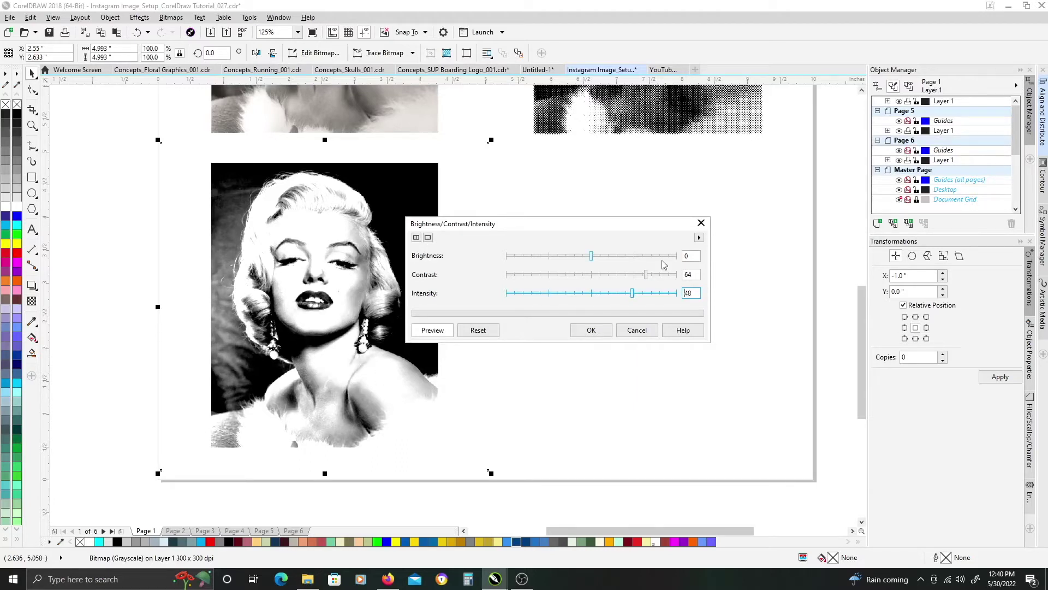
left_click(630, 297)
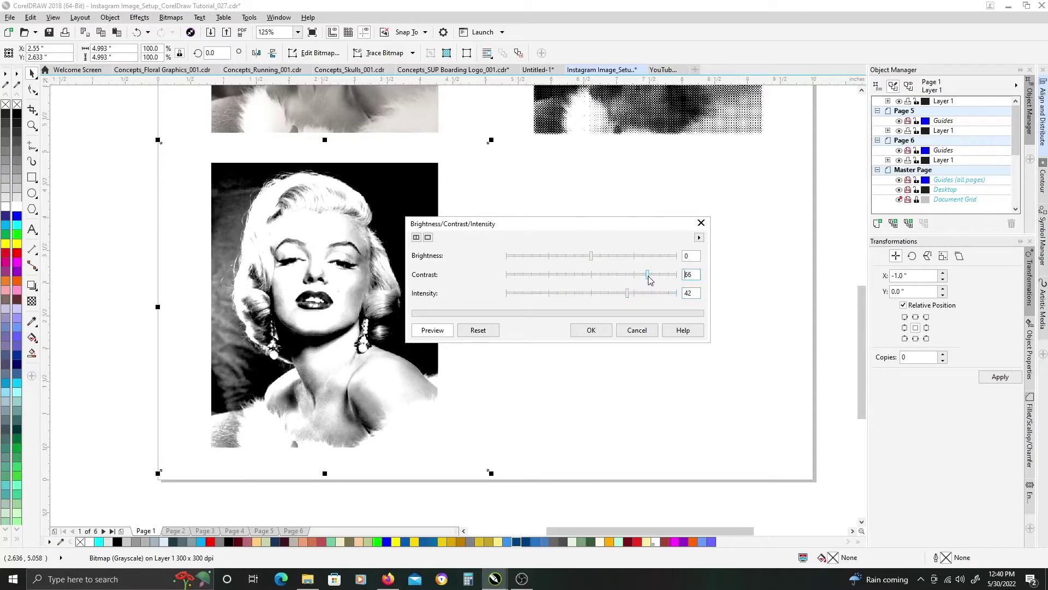
left_click_drag(647, 280, 628, 298)
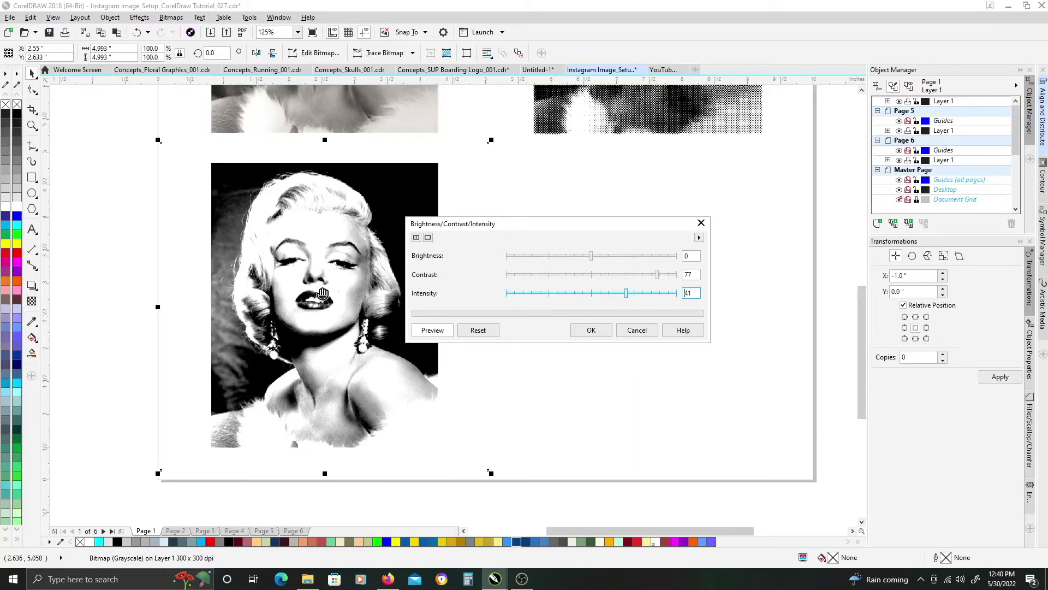
left_click(592, 330)
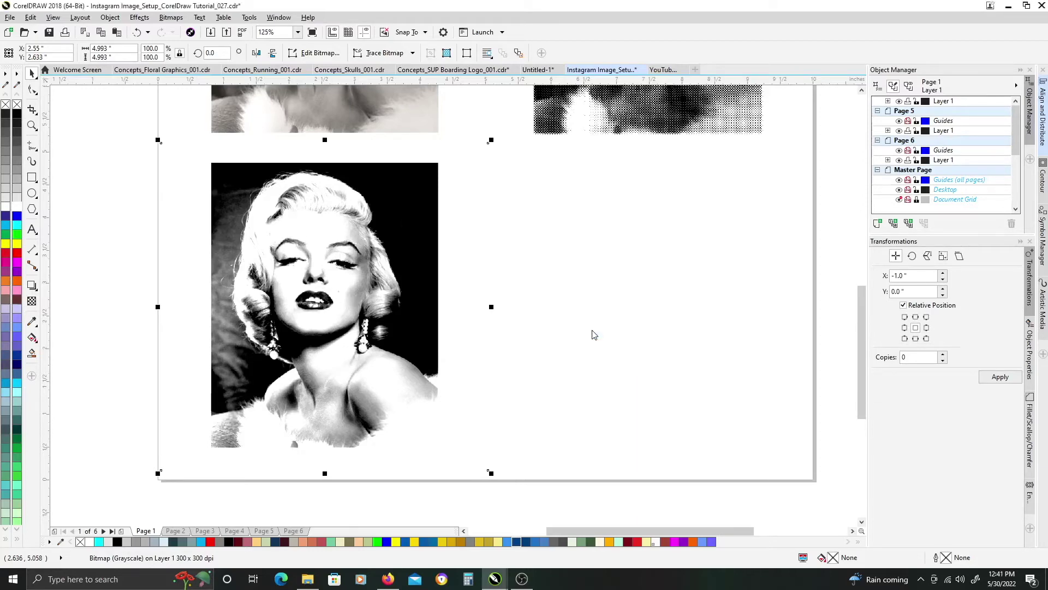
Open Bitmaps > Color Transform > Halftone for the high-contrast lower portrait.
scroll(549, 171, "up", 3)
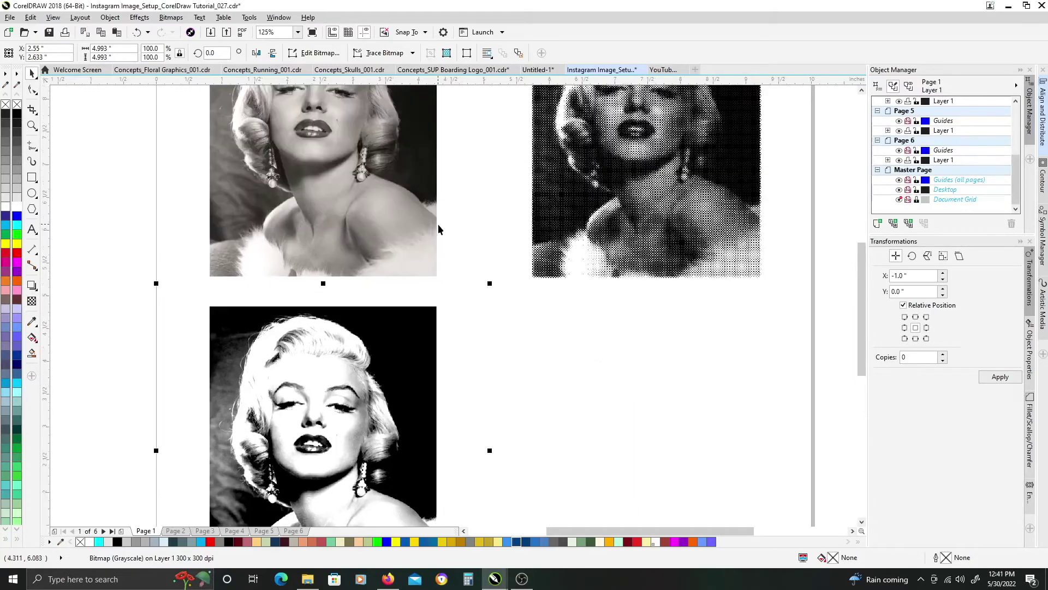
scroll(440, 238, "down", 2)
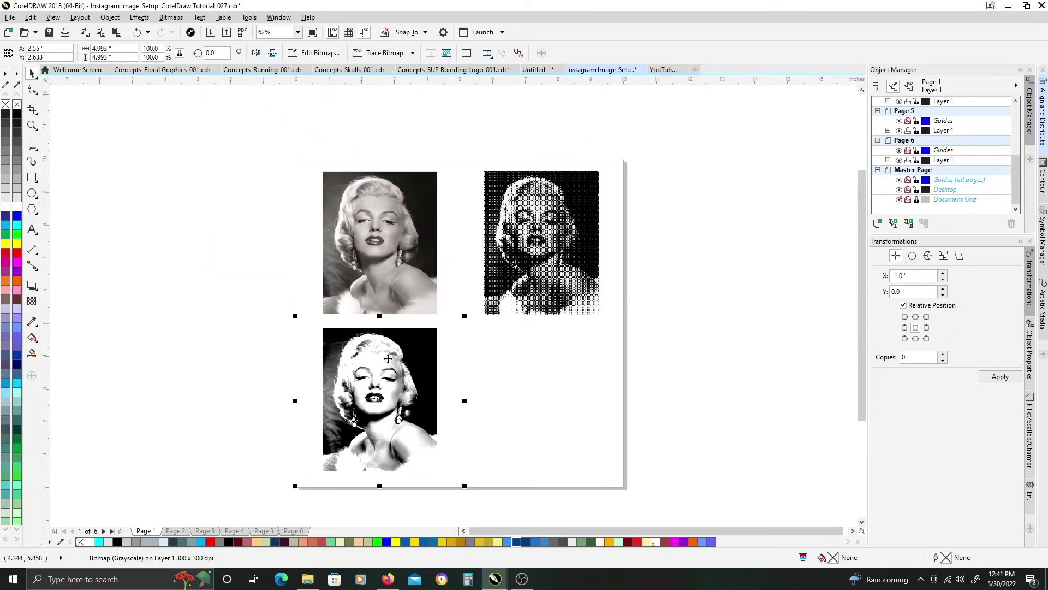
scroll(389, 357, "up", 2)
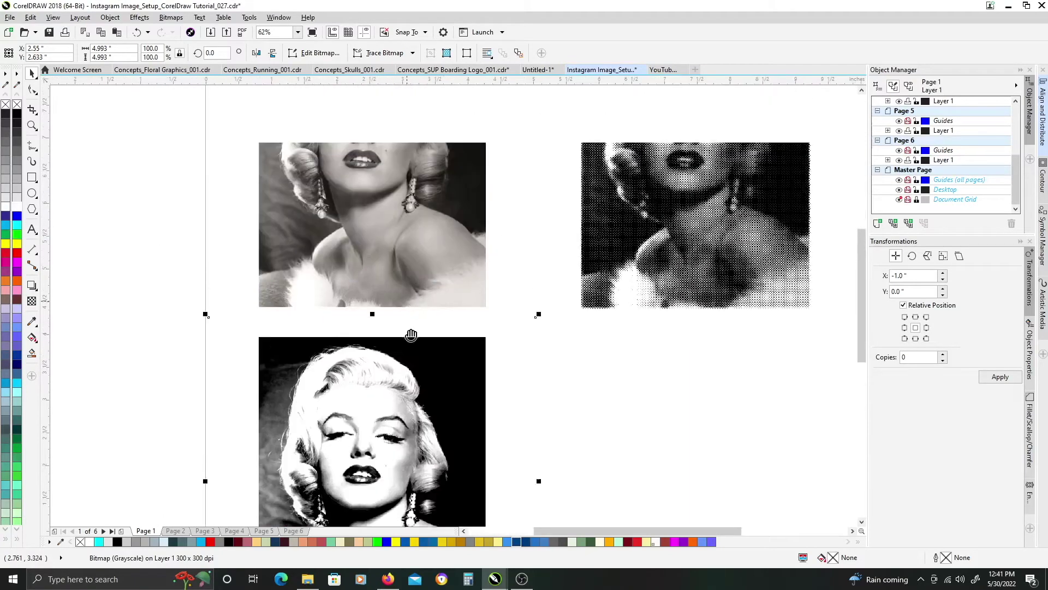
scroll(411, 335, "down", 1)
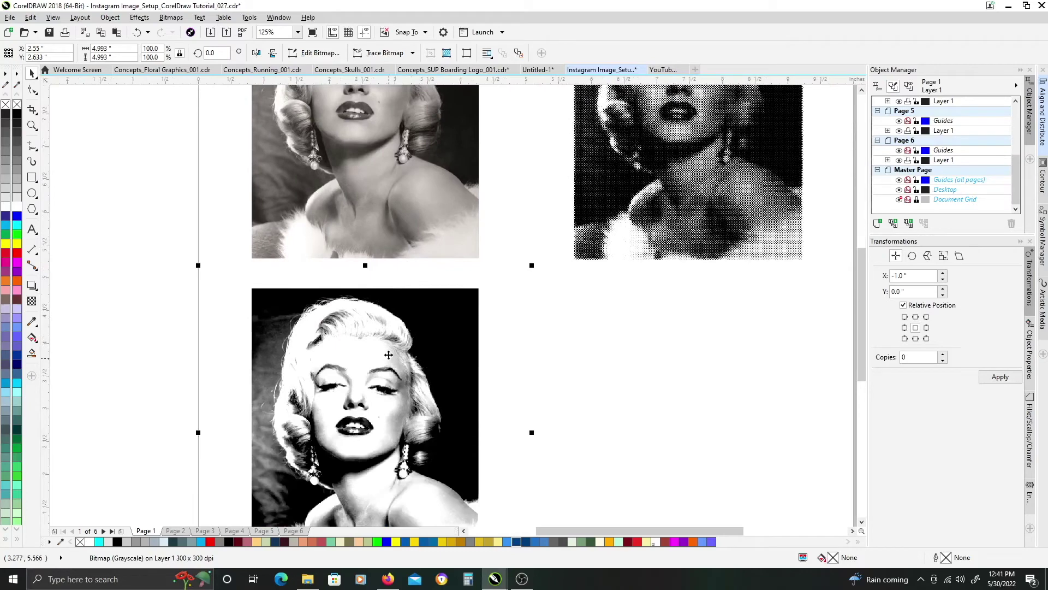
scroll(388, 355, "down", 2)
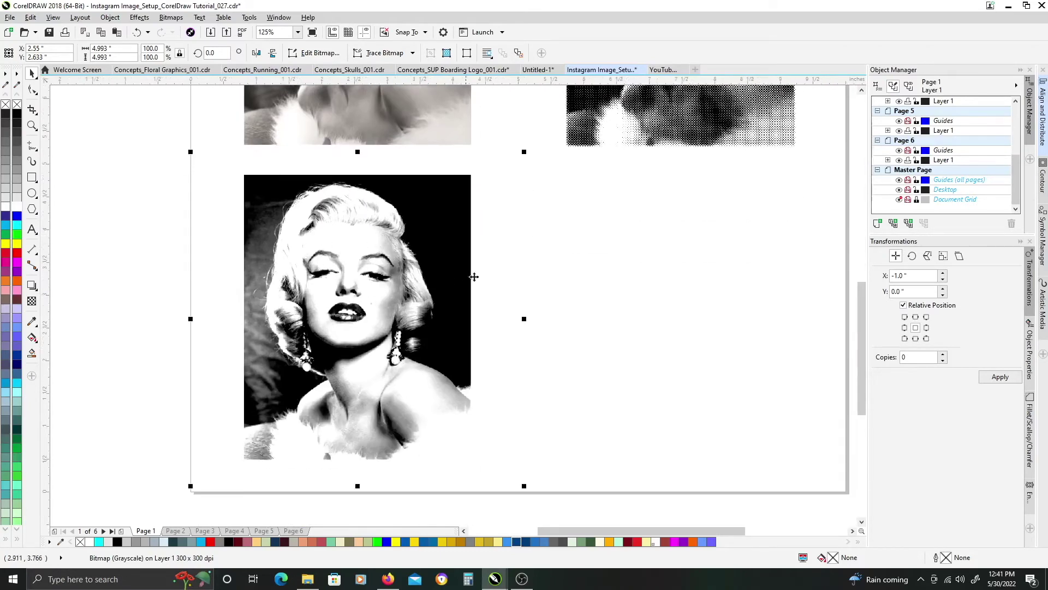
left_click(366, 288)
scroll(333, 315, "up", 3)
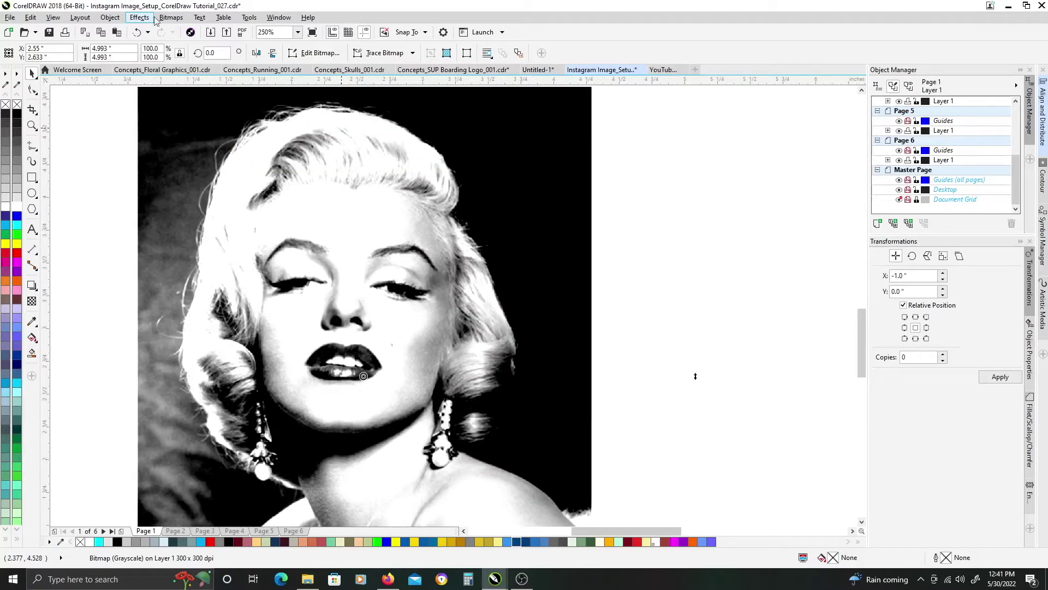
left_click(170, 18)
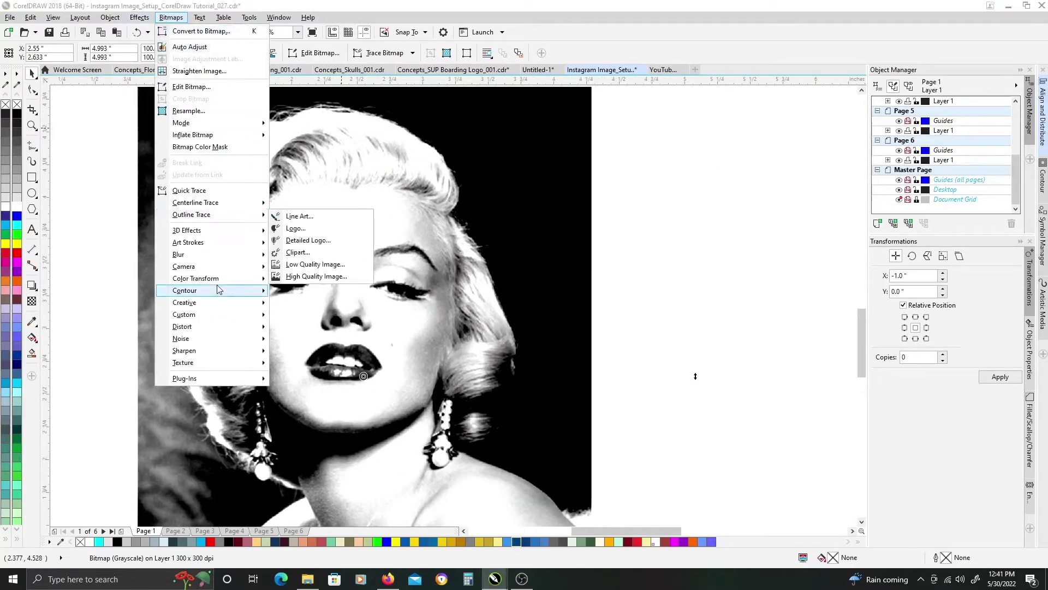
mouse_move(229, 279)
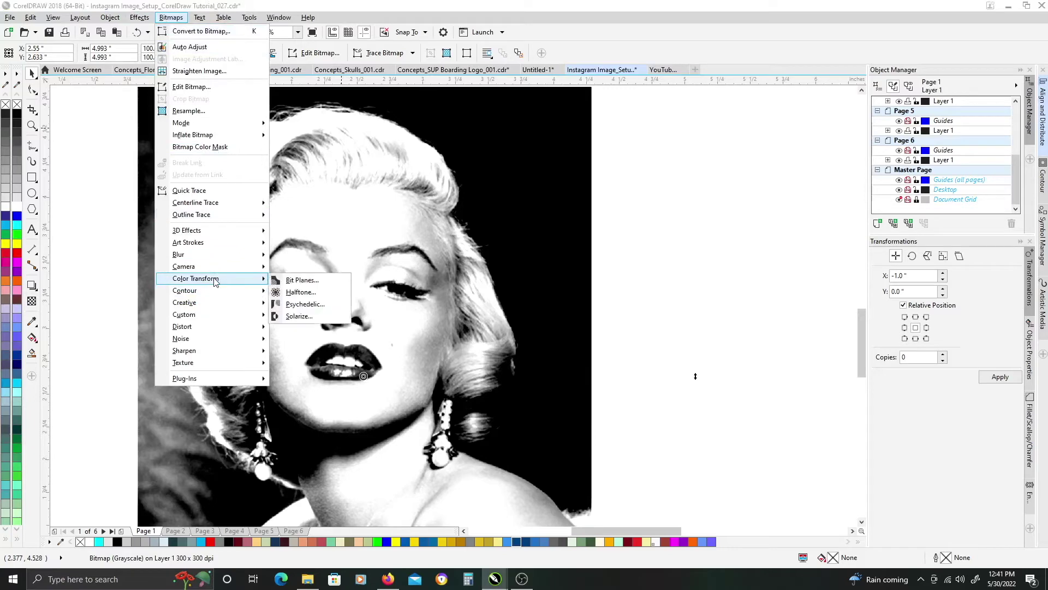
left_click(299, 293)
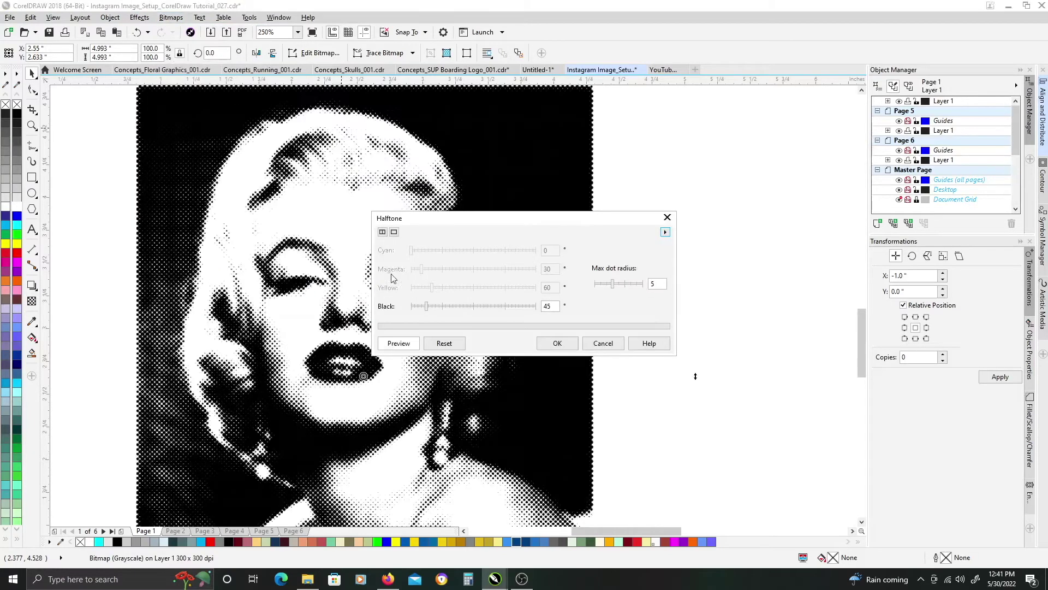
Try several halftone dot sizes, then apply Black 45 with max dot radius 4.
left_click_drag(467, 217, 570, 219)
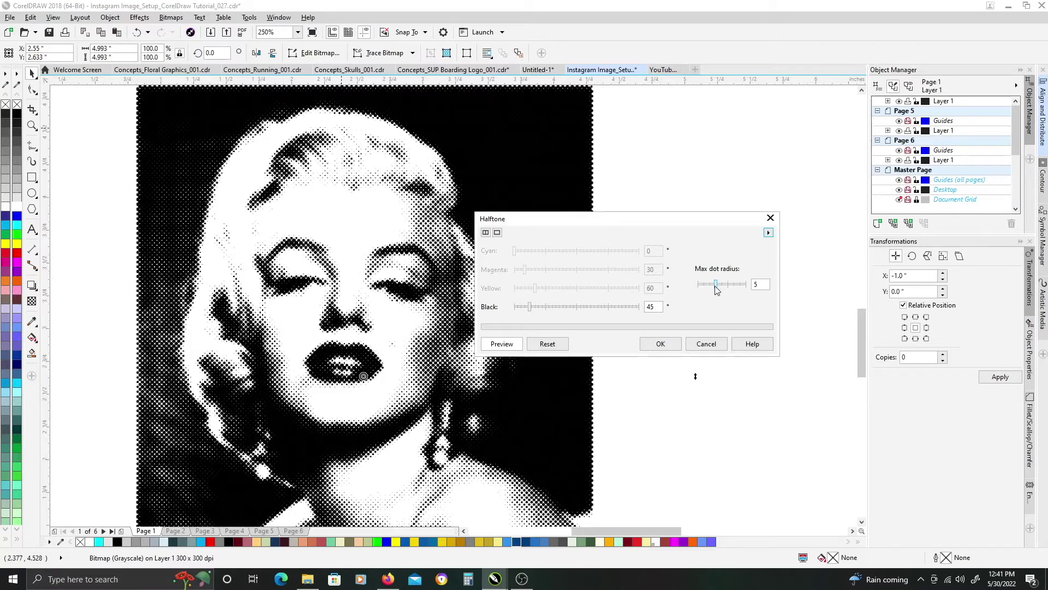
left_click_drag(713, 286, 710, 285)
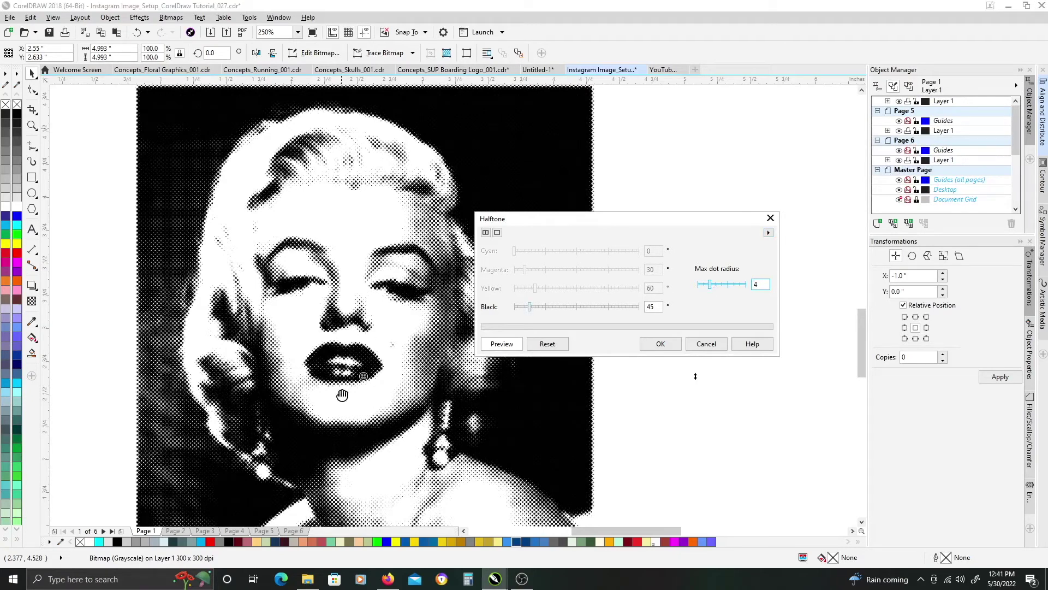
left_click_drag(712, 288, 738, 286)
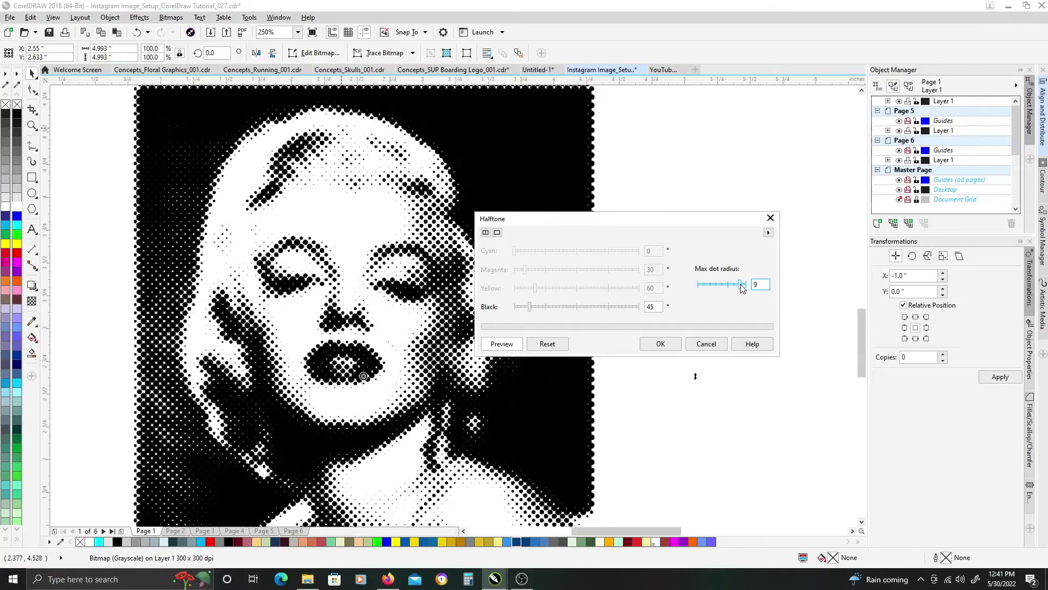
left_click_drag(742, 288, 736, 288)
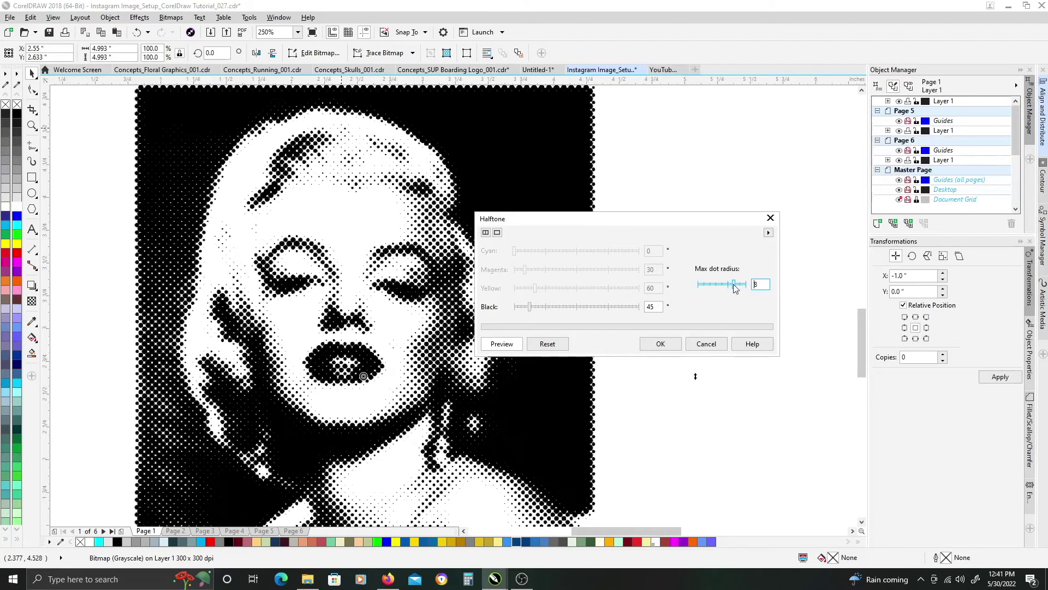
left_click_drag(735, 288, 726, 287)
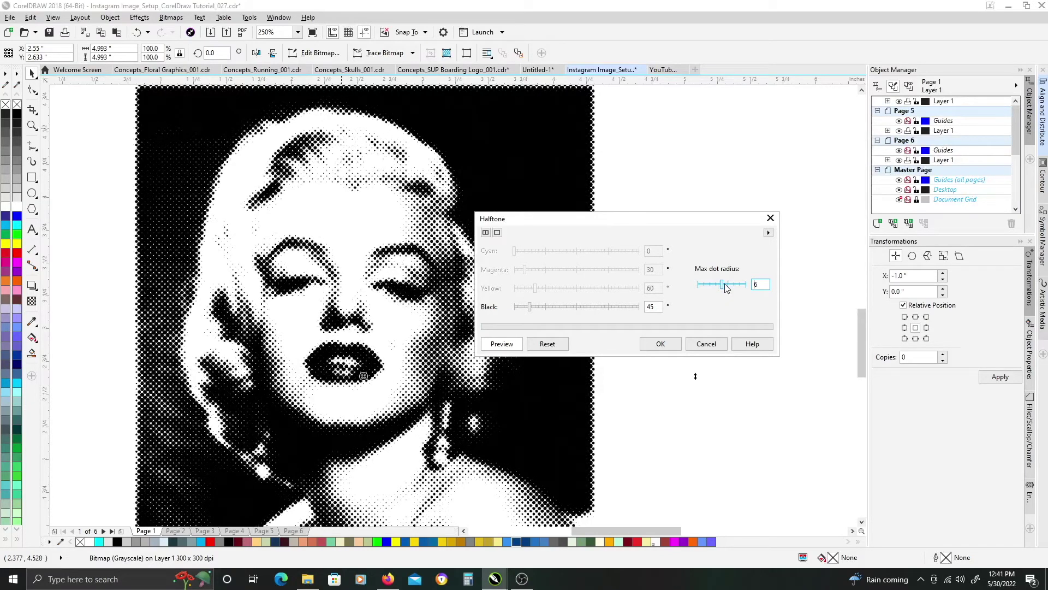
left_click_drag(723, 287, 716, 287)
left_click_drag(717, 287, 703, 290)
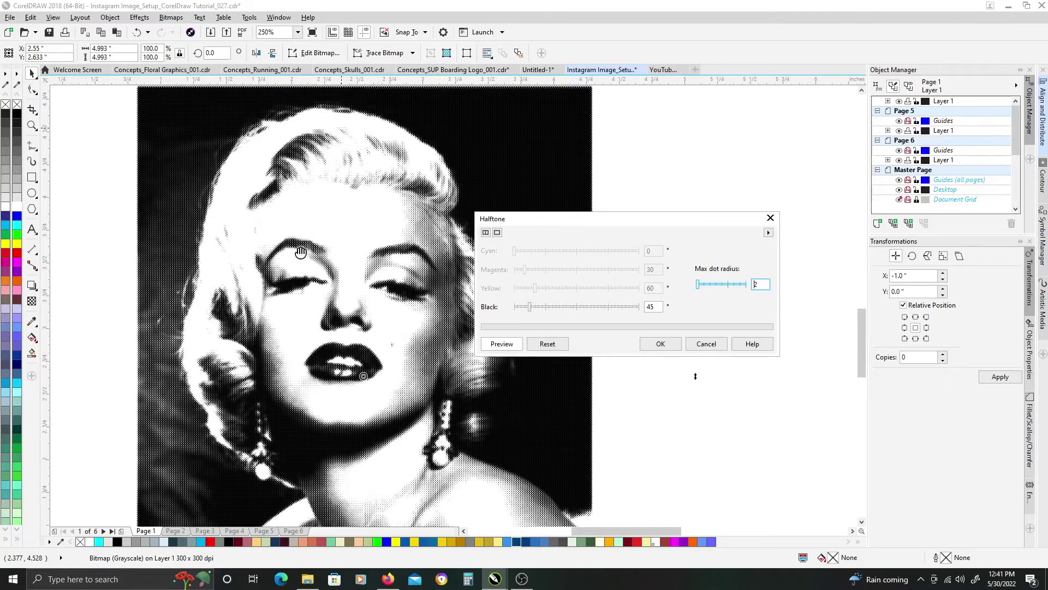
left_click_drag(698, 290, 712, 286)
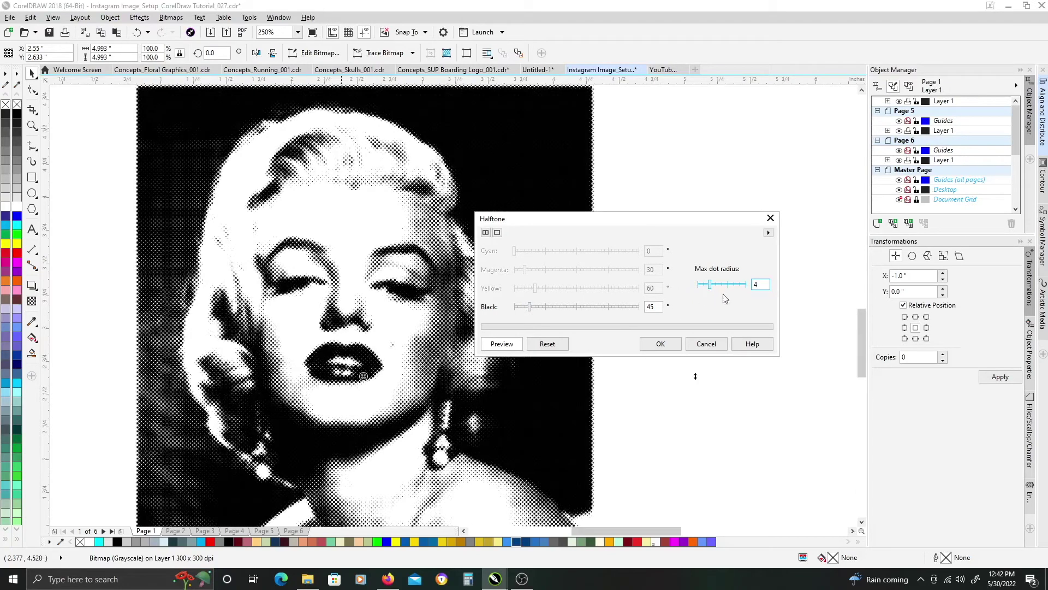
left_click(661, 344)
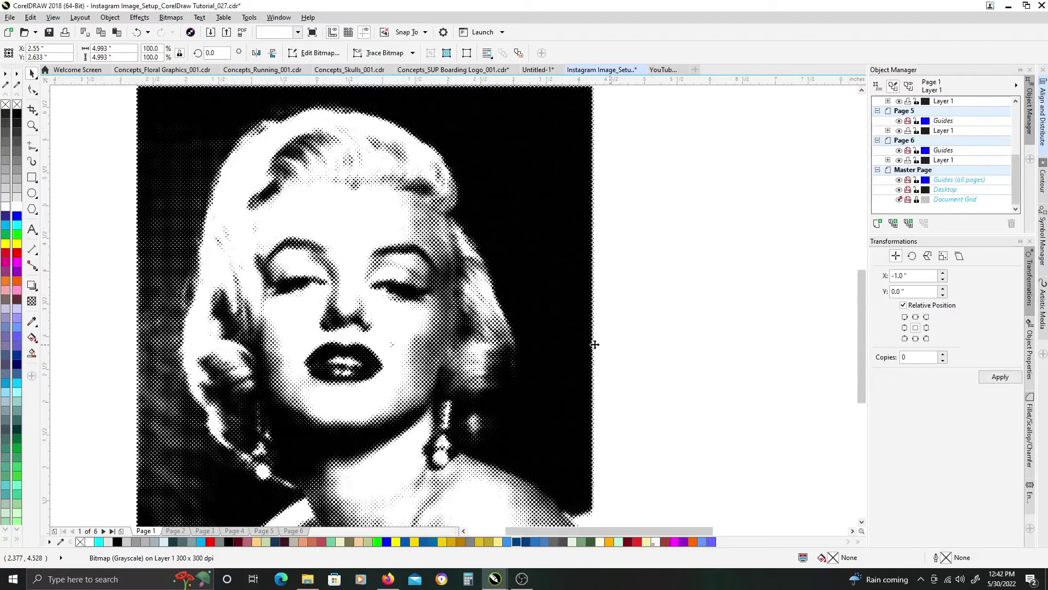
Drop a copy of the halftone portrait to the right of the original.
scroll(612, 345, "down", 1)
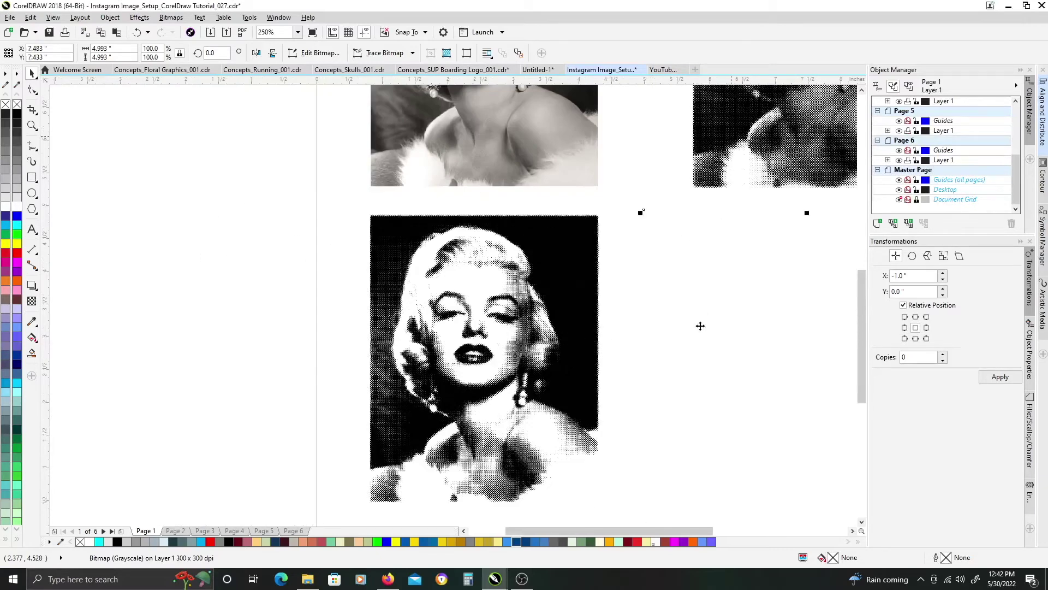
left_click_drag(686, 393, 690, 438)
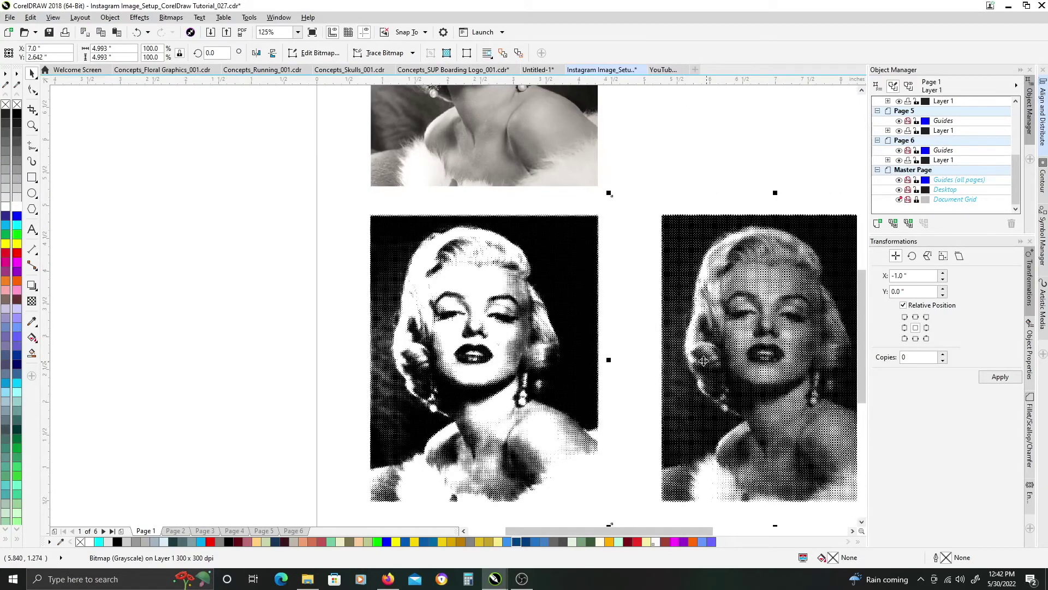
scroll(580, 361, "right", 3)
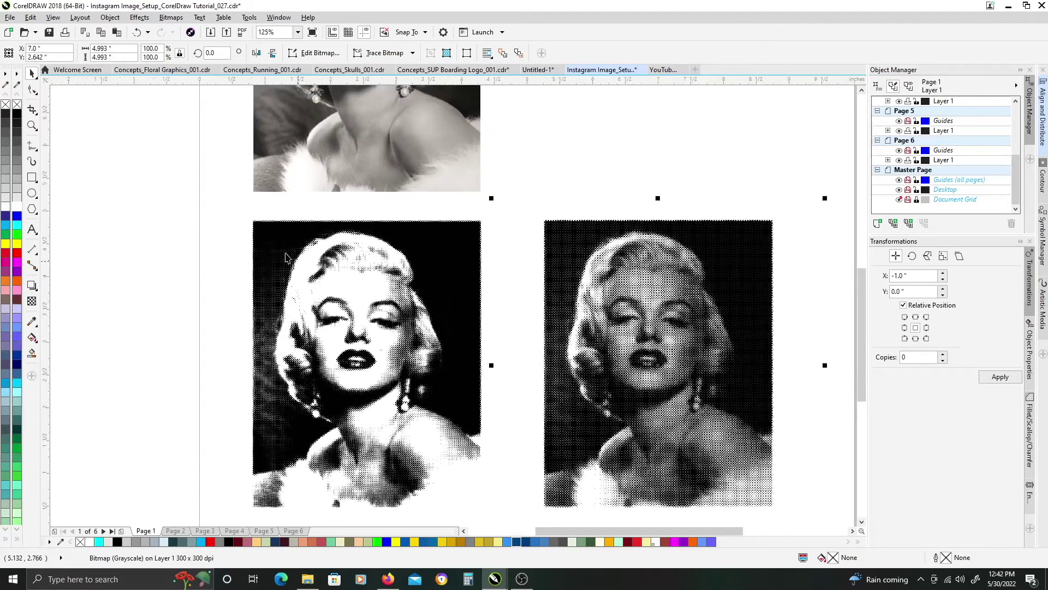
Zoom in on both halftone portraits to compare them side by side.
key("z")
left_click_drag(226, 202, 784, 450)
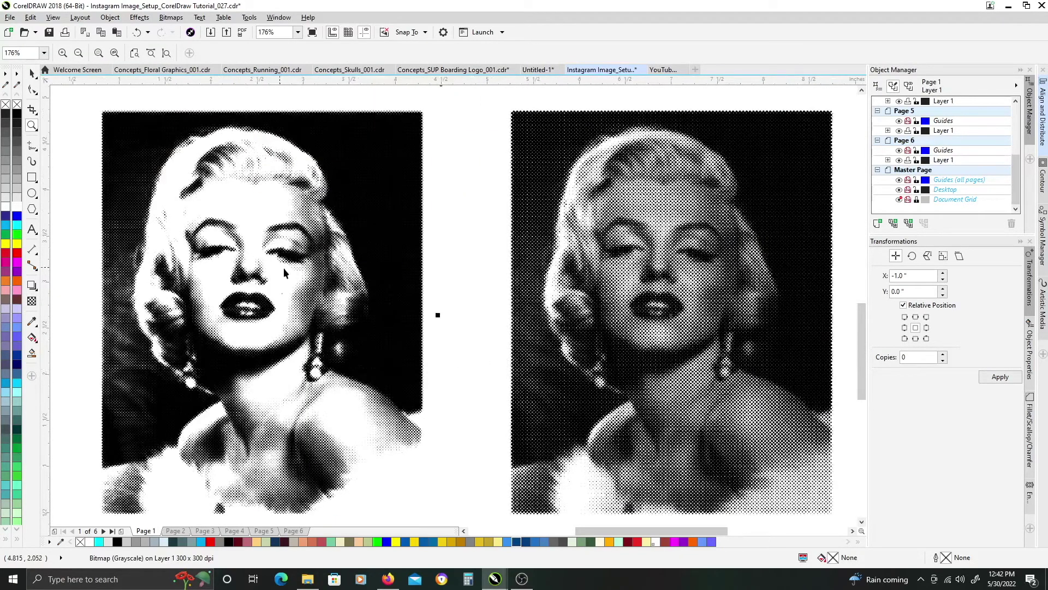
key("space")
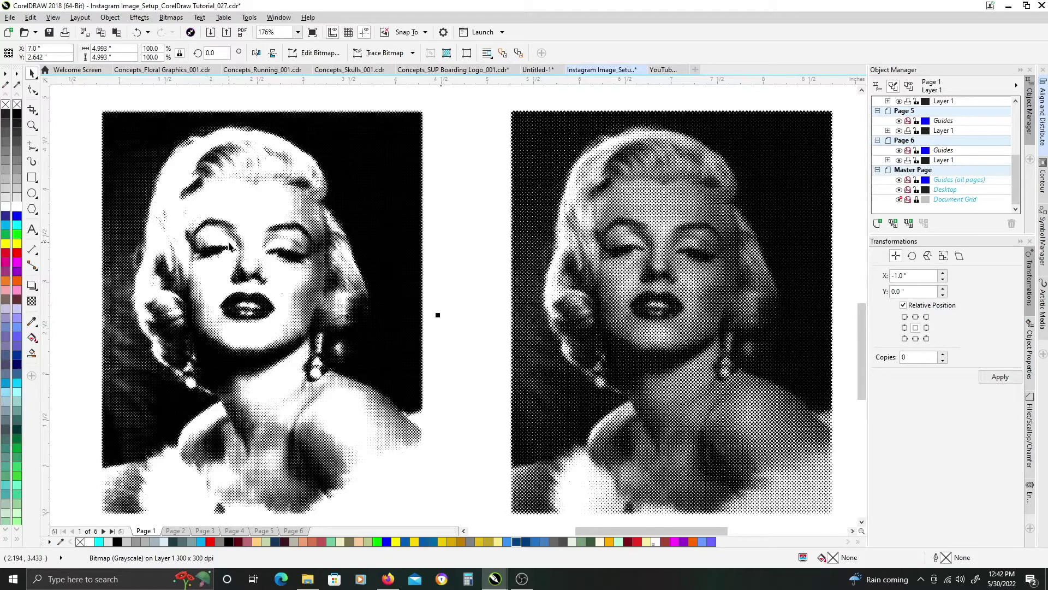
scroll(375, 267, "down", 2)
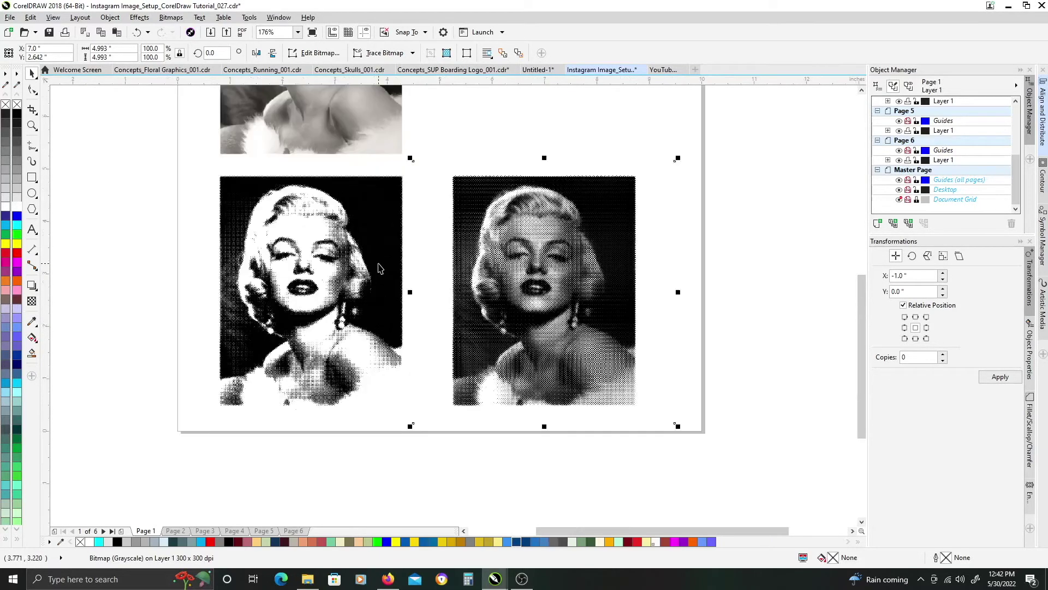
scroll(315, 287, "up", 2)
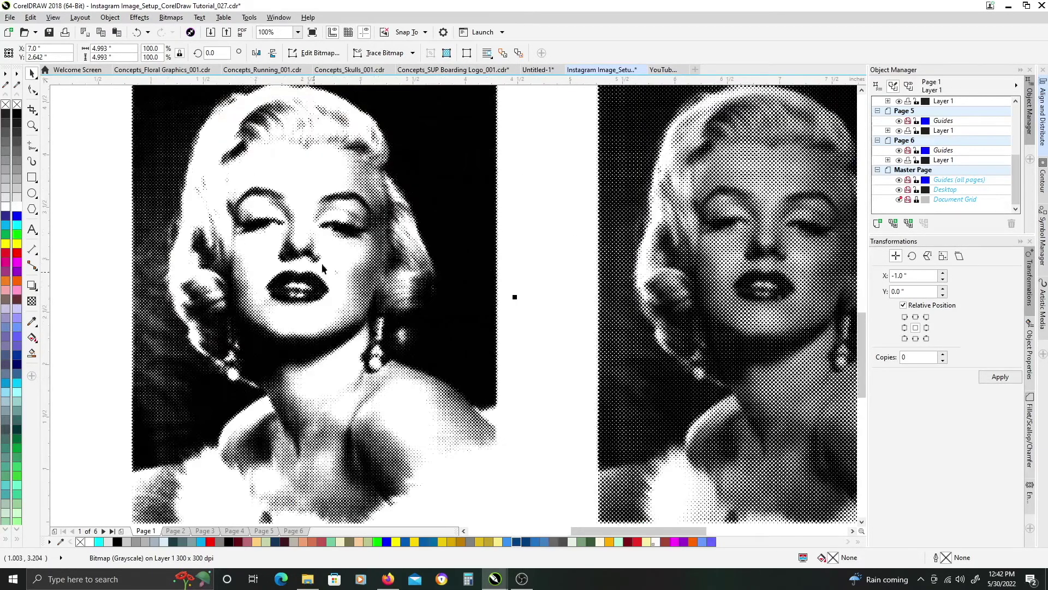
scroll(475, 356, "up", 1)
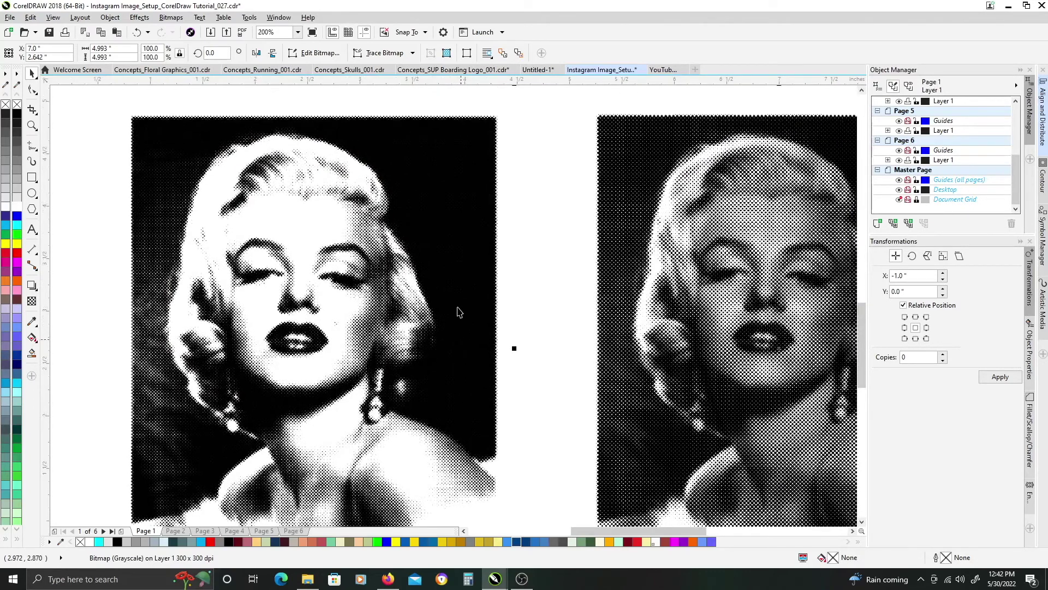
scroll(445, 214, "down", 2)
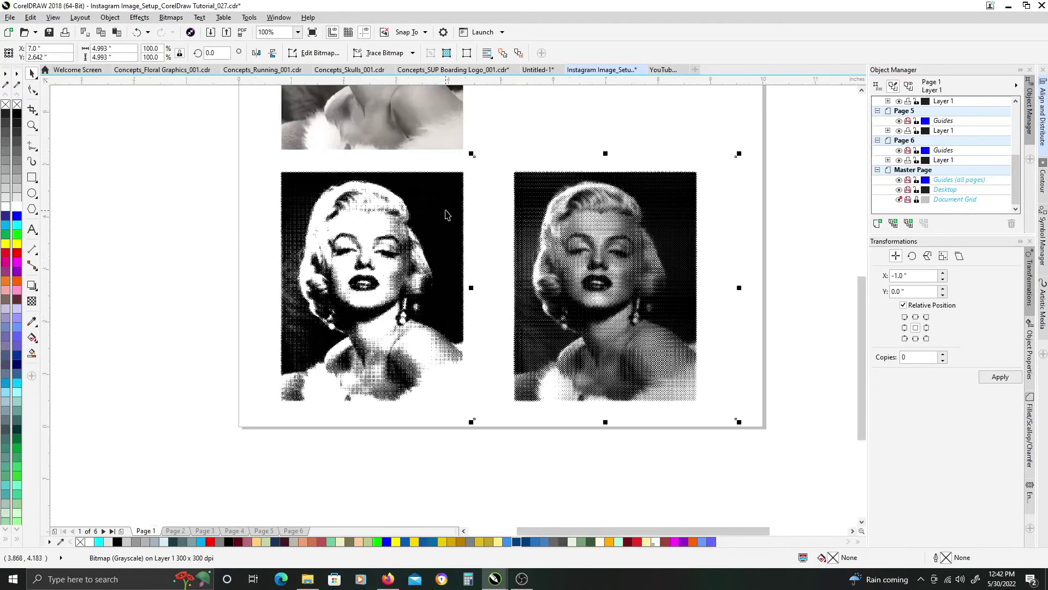
Select the left halftone portrait and switch to the Rectangle tool.
left_click(314, 185)
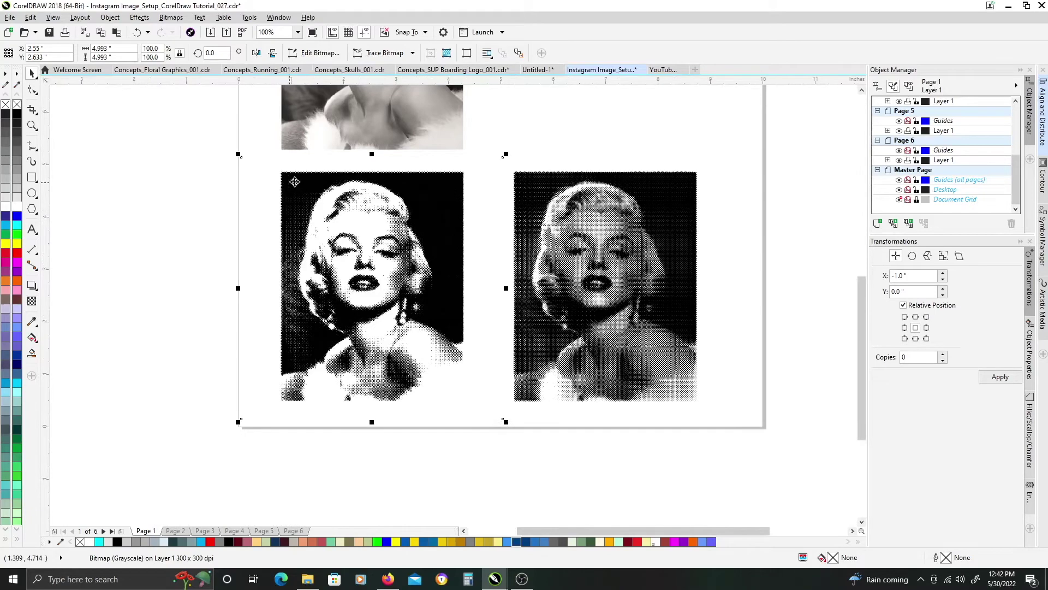
scroll(443, 186, "up", 3)
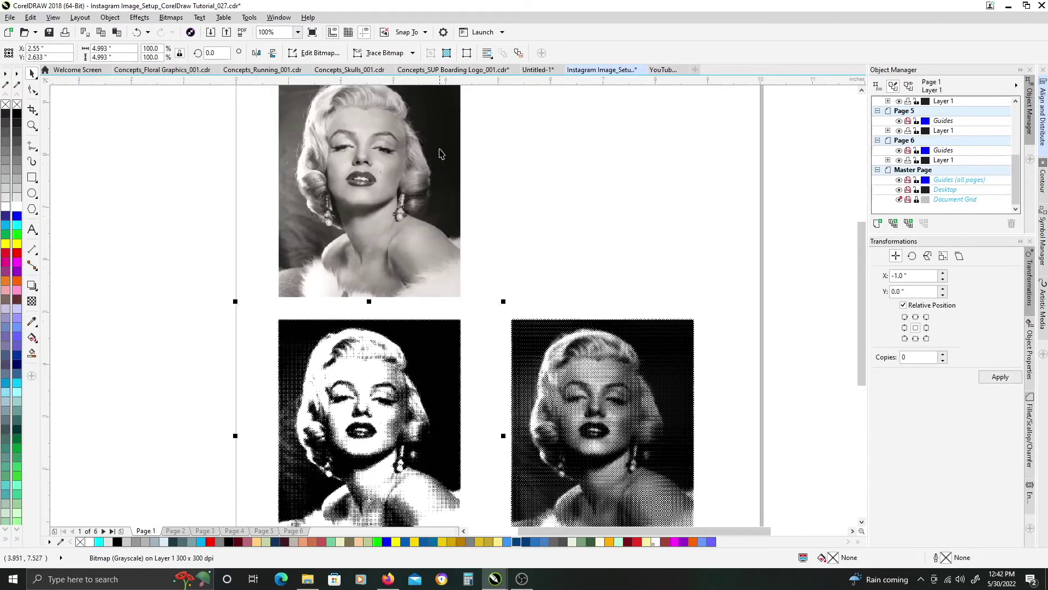
scroll(347, 325, "down", 2)
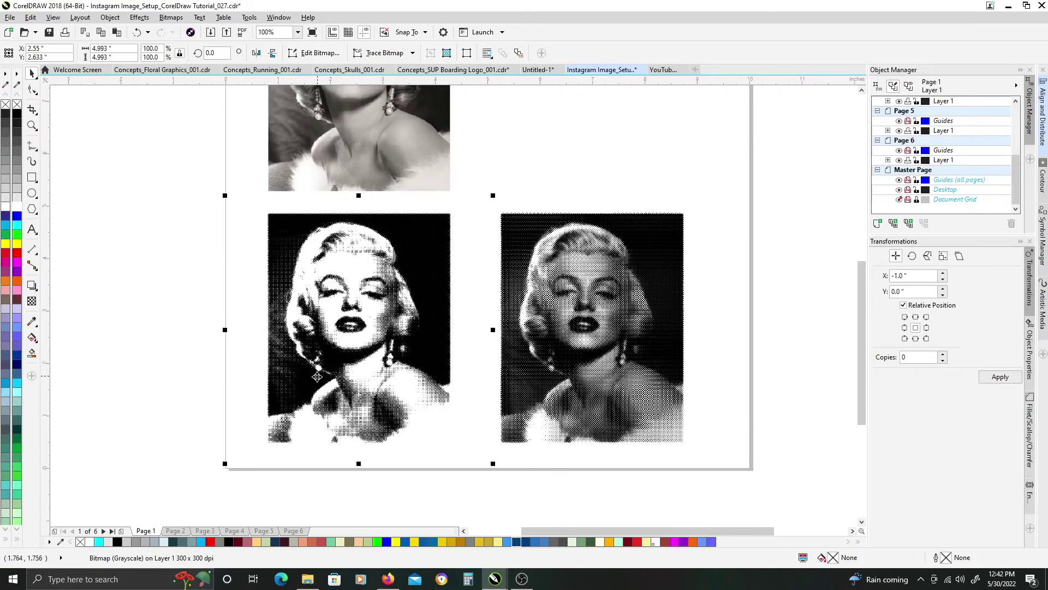
scroll(319, 377, "up", 2)
scroll(437, 360, "down", 1)
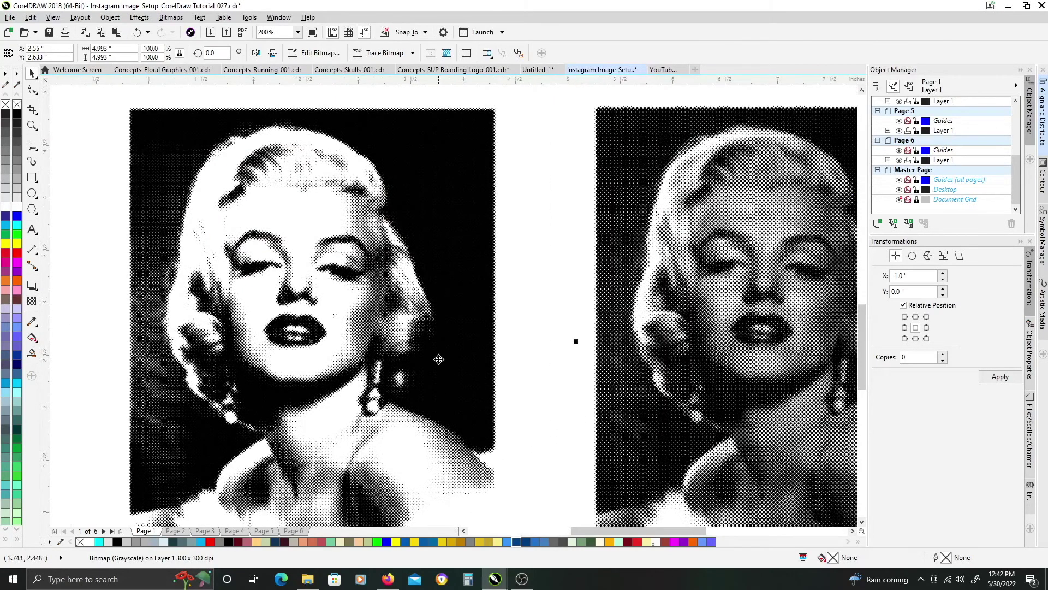
scroll(436, 357, "down", 1)
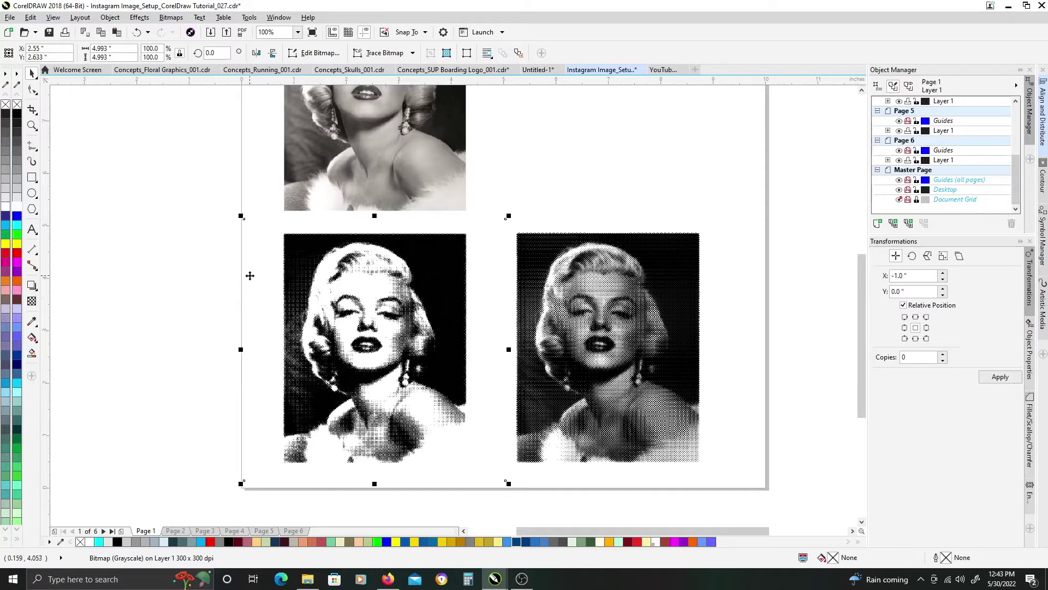
scroll(442, 346, "down", 1)
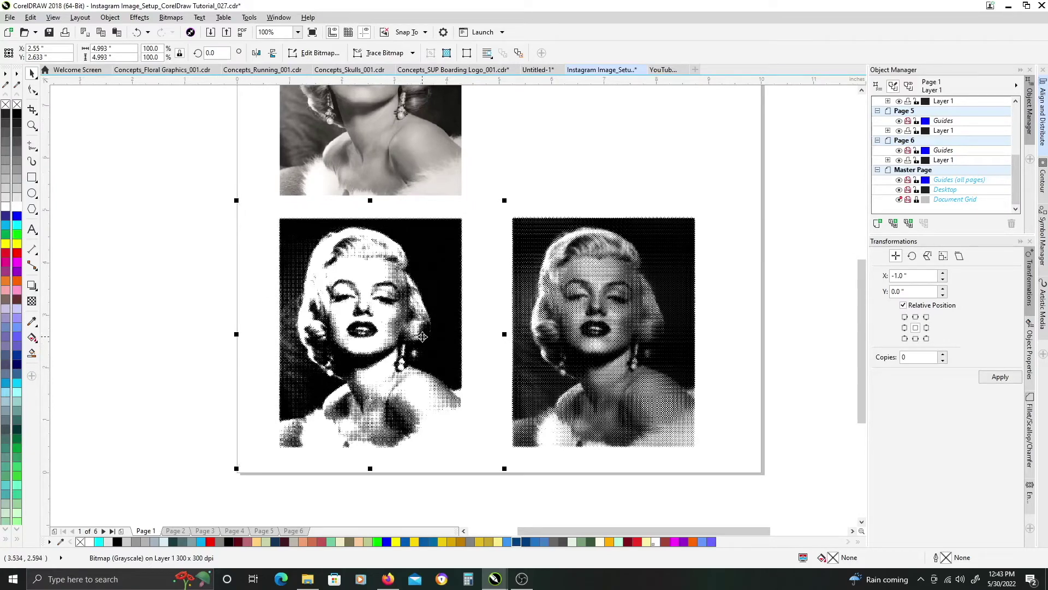
left_click(31, 180)
Draw a rectangle over the left portrait, fill it solid blue, and send it behind the bitmaps.
mouse_move(216, 228)
left_mouse_down()
mouse_move(233, 250)
mouse_move(540, 408)
mouse_move(623, 436)
left_mouse_up()
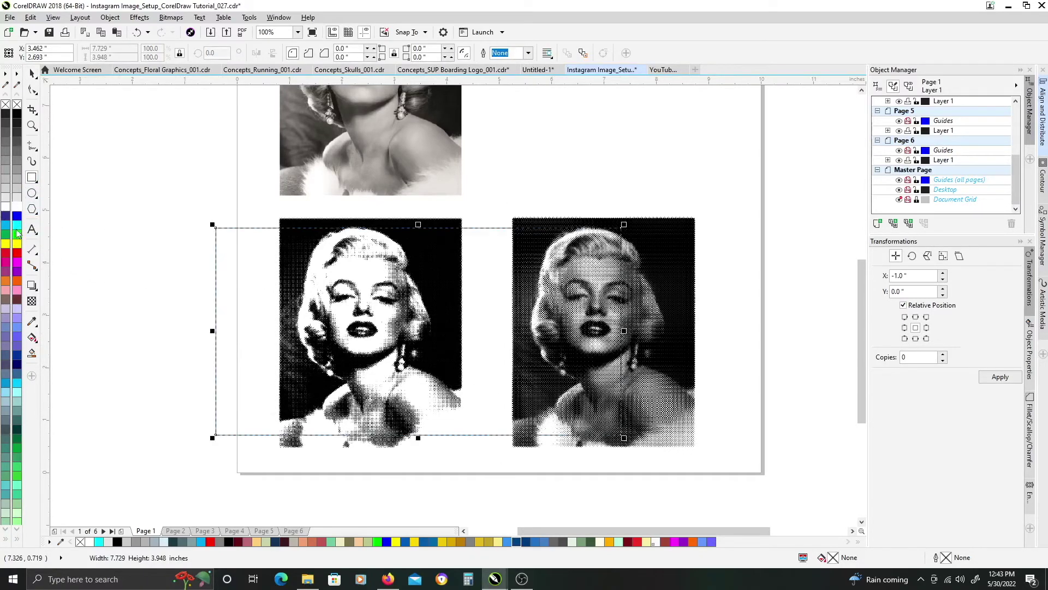
left_click_drag(17, 215, 316, 292)
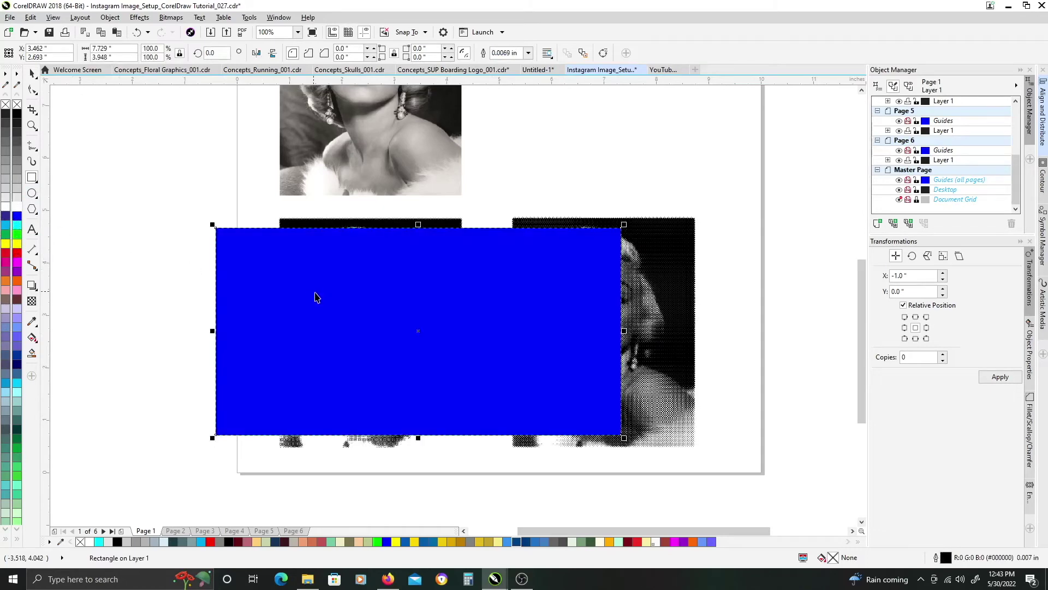
key("shift+Page_Down")
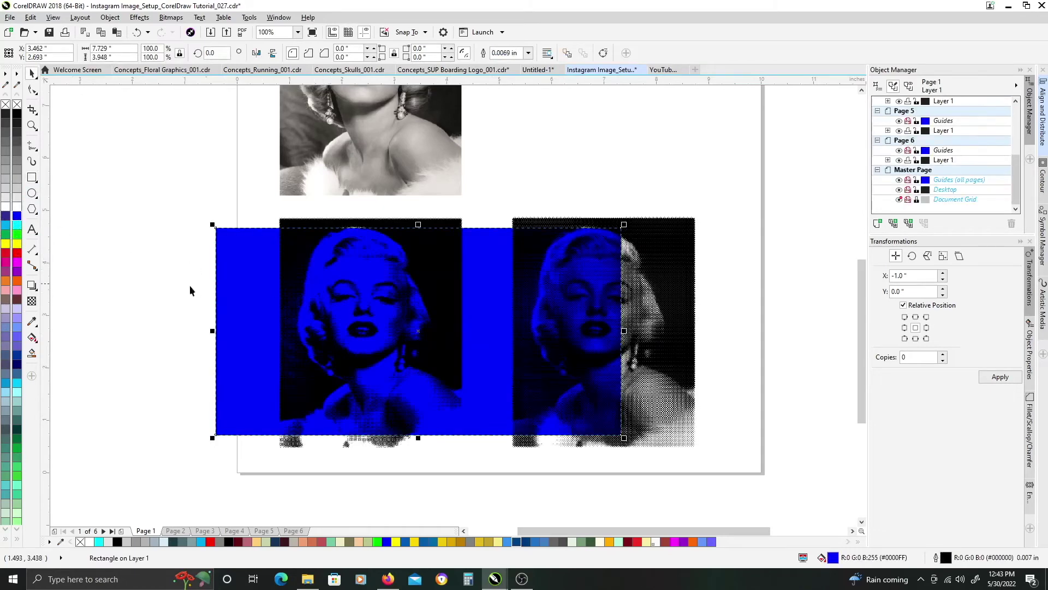
Select the left halftone bitmap and zoom in on the two lower Marilyn images.
left_click(440, 279)
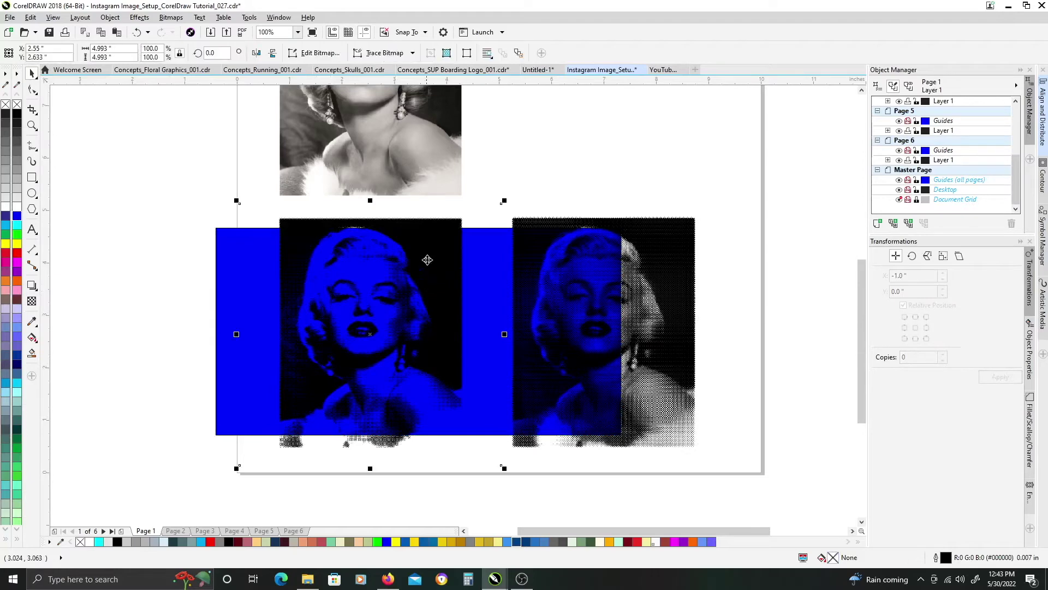
scroll(401, 317, "up", 2)
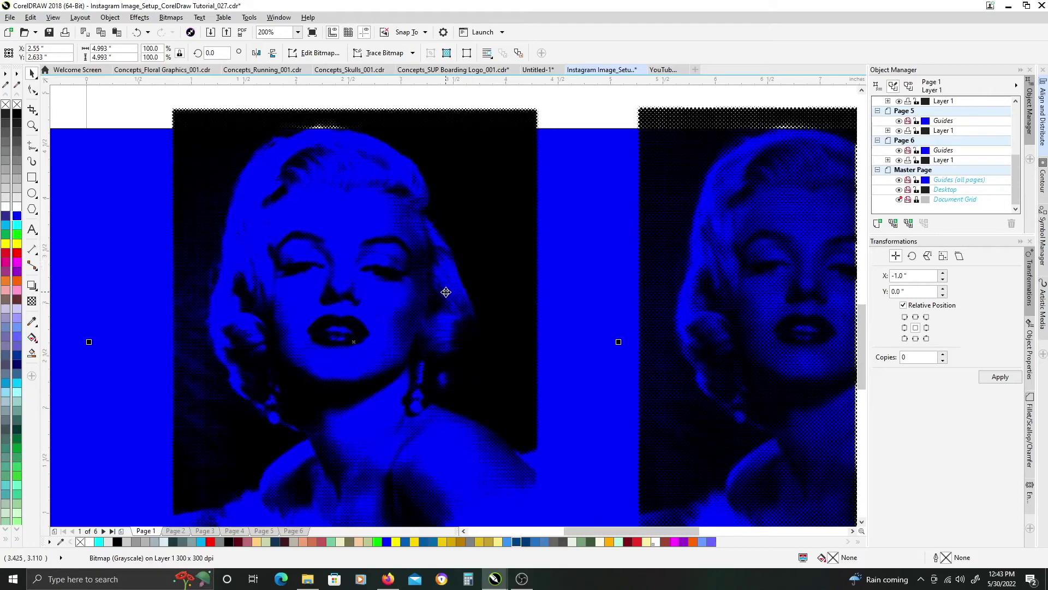
scroll(459, 281, "down", 2)
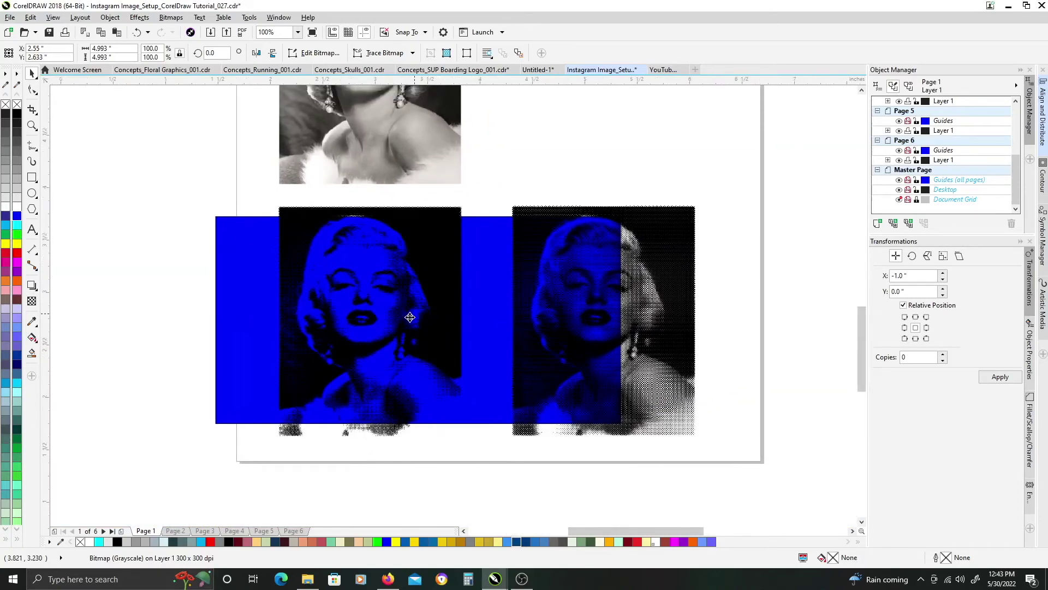
scroll(411, 299, "up", 2)
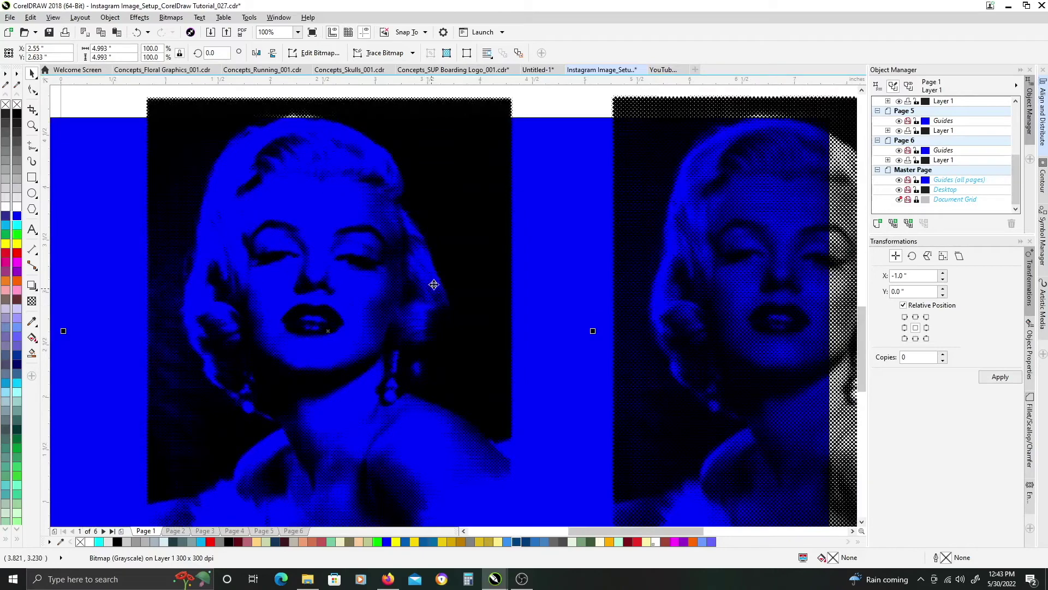
left_click(451, 236)
scroll(387, 275, "down", 2)
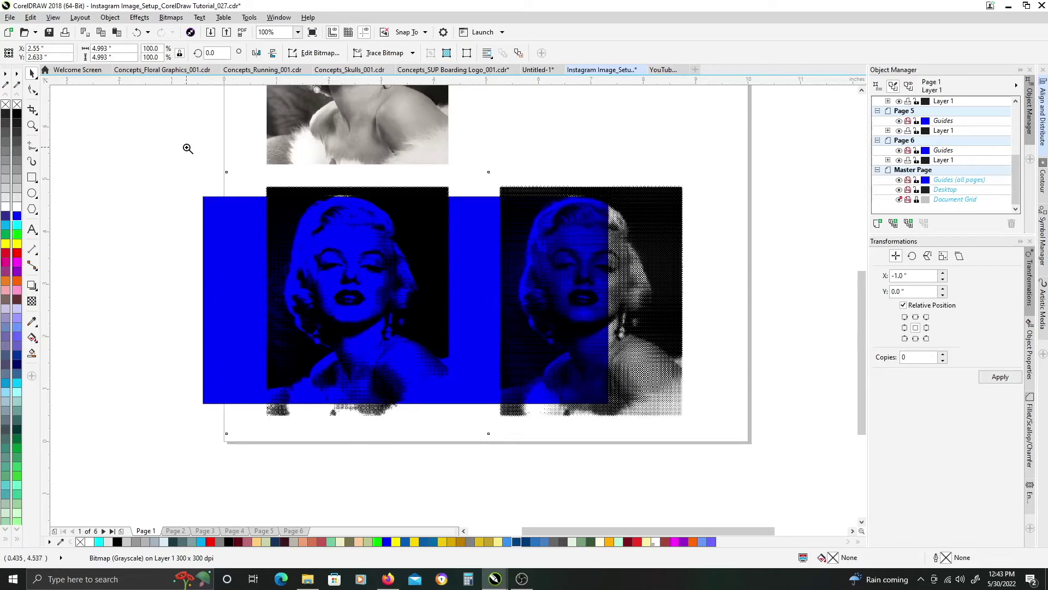
key("z")
left_click_drag(188, 151, 535, 441)
key("space")
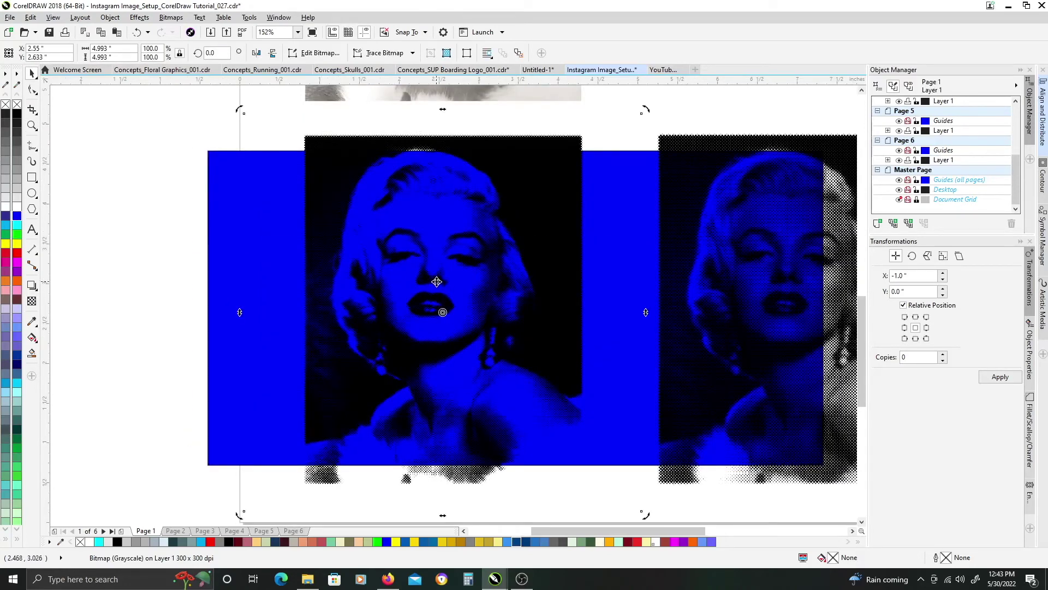
Convert the left halftone portrait to a Black and White (1-bit) bitmap.
key("alt+b")
key("c")
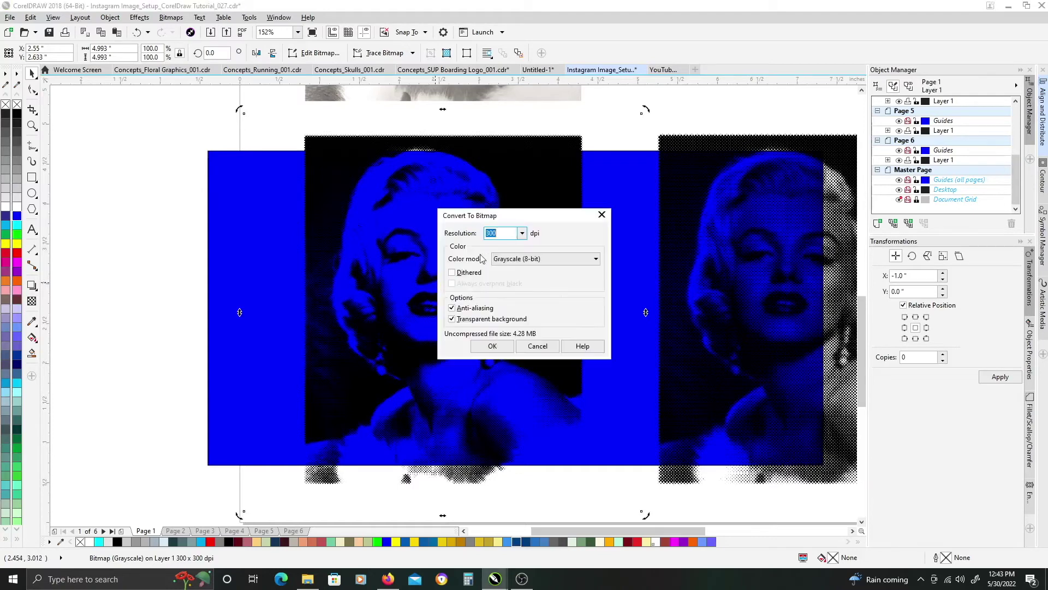
left_click(523, 257)
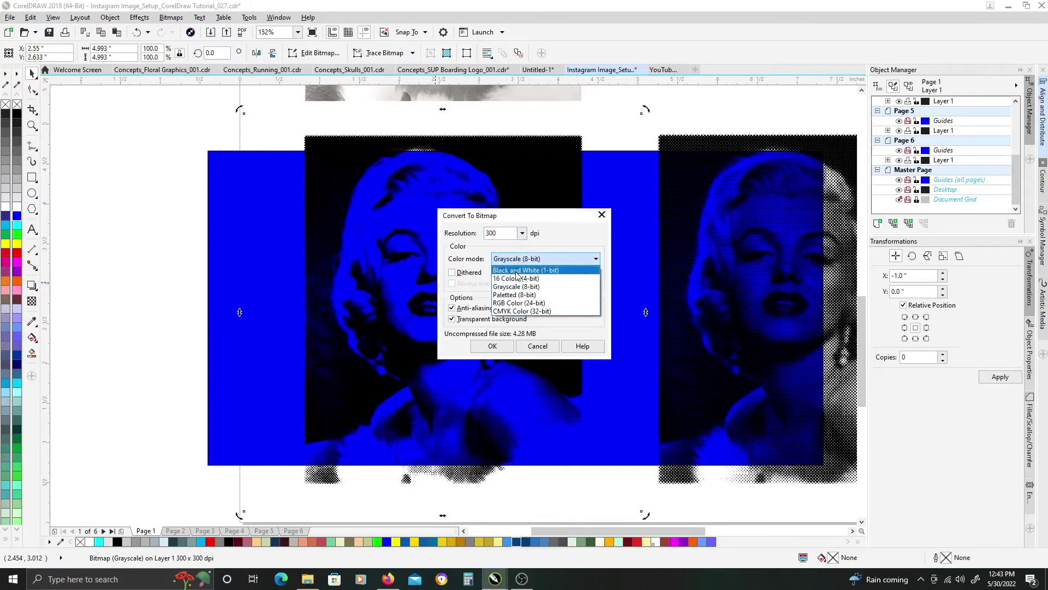
left_click(517, 270)
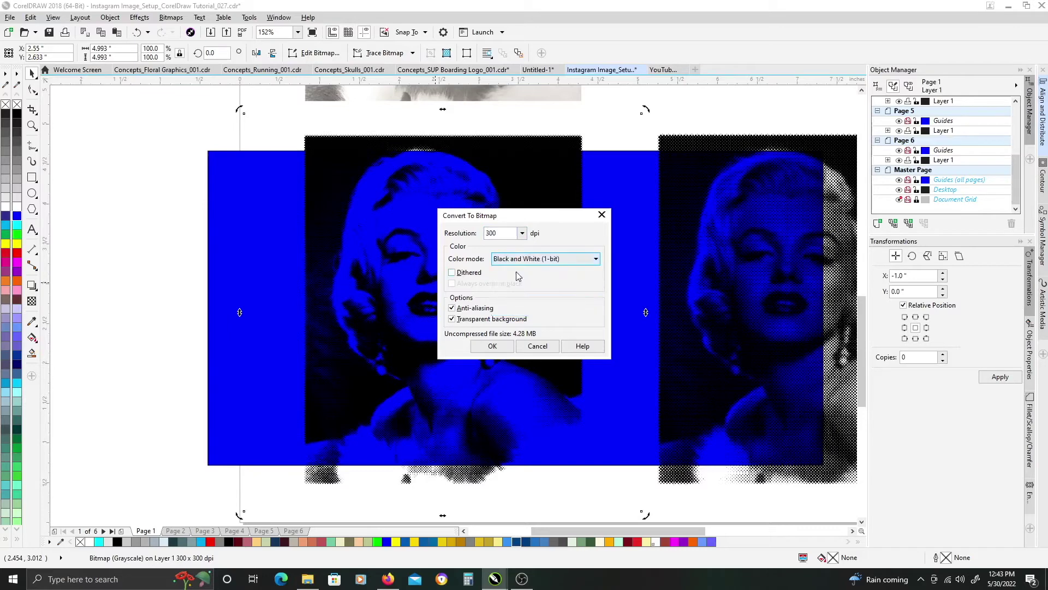
left_click(492, 347)
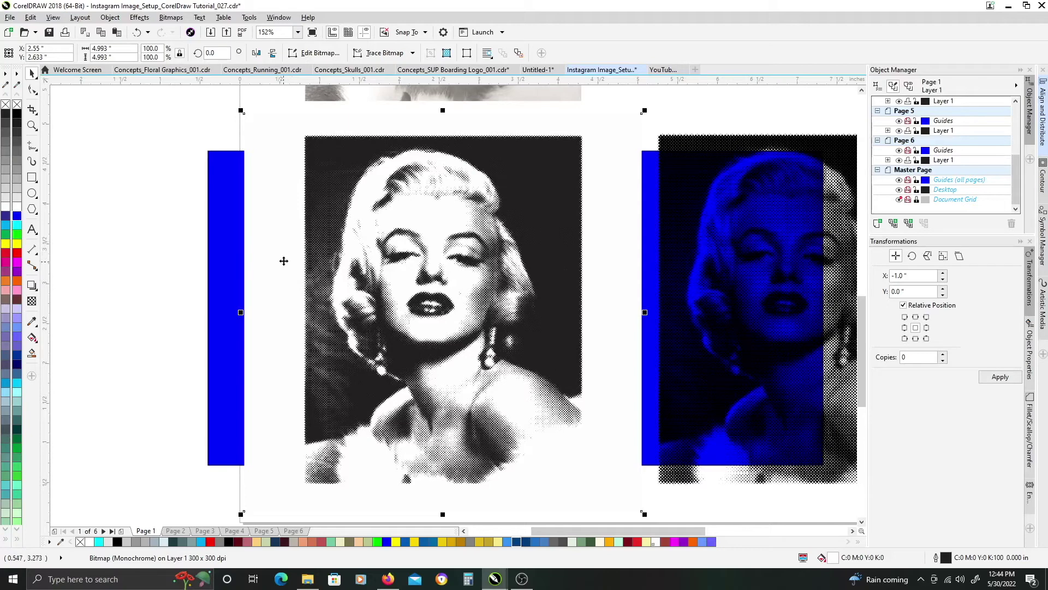
Make the 1-bit bitmap's white background transparent and keep its dots black.
right_click(17, 107)
left_click(17, 107)
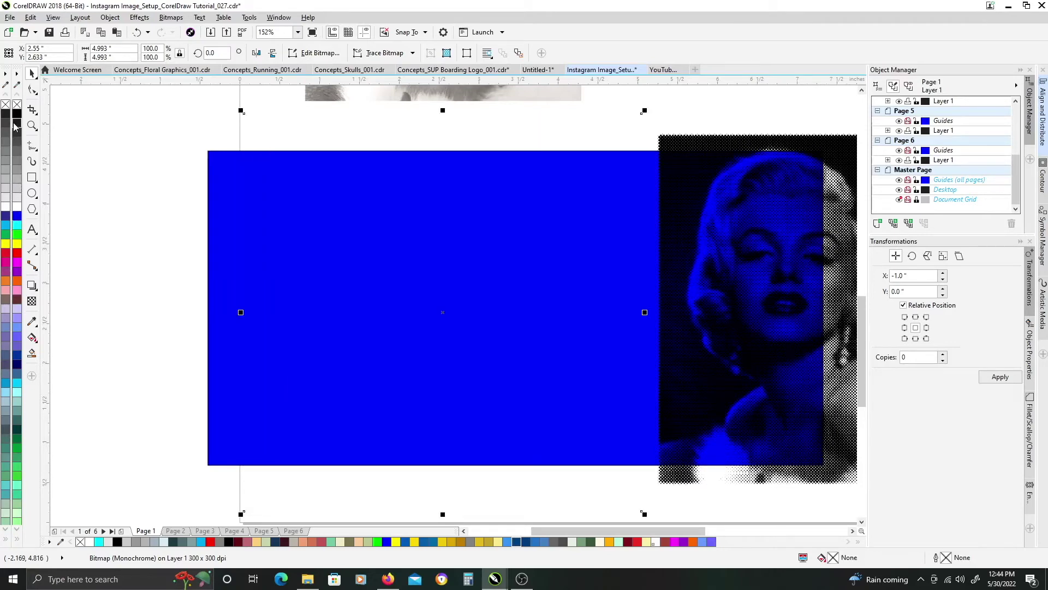
right_click(17, 116)
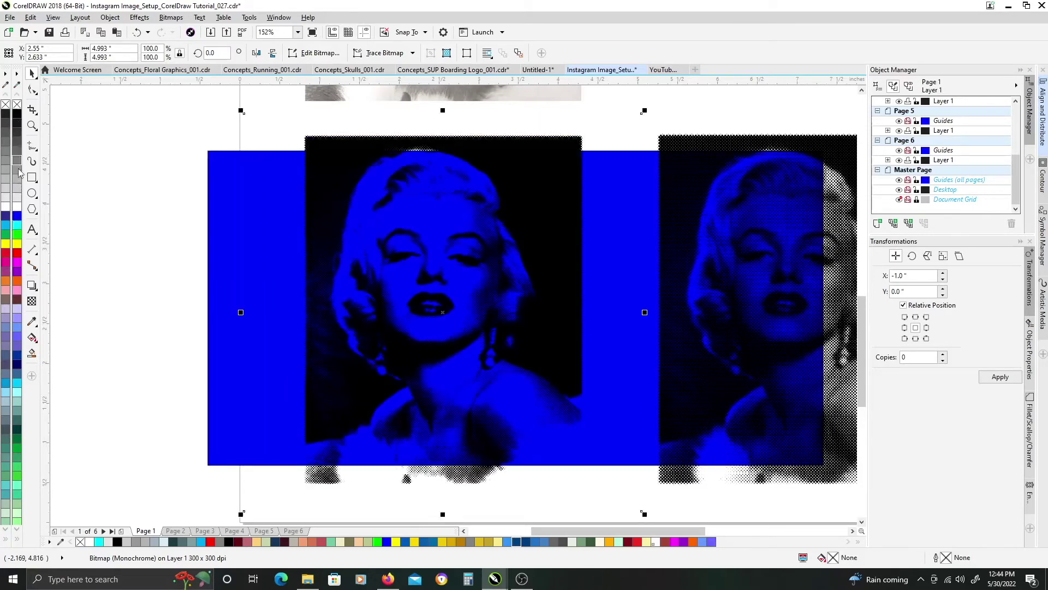
Try red, green, cyan, lavender and cornflower blue dots, then return them to black.
left_click(18, 254)
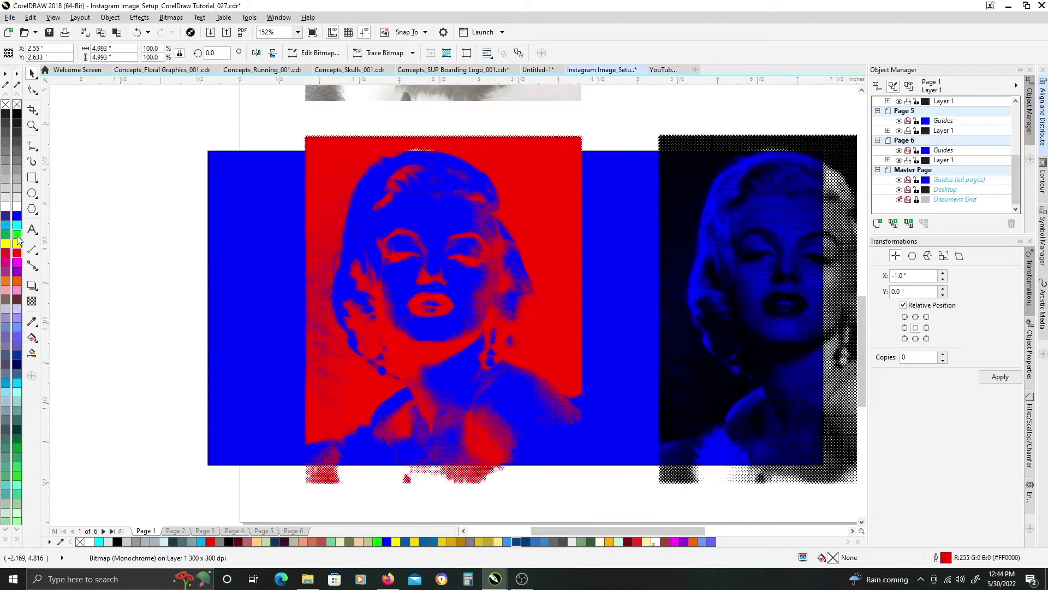
left_click(18, 235)
left_click(17, 225)
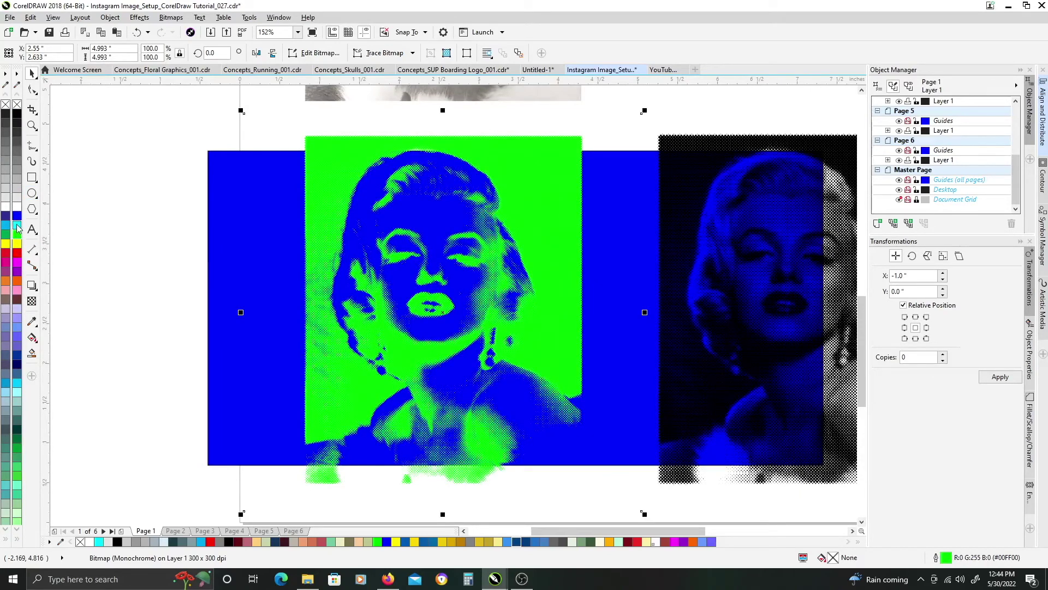
left_click(17, 310)
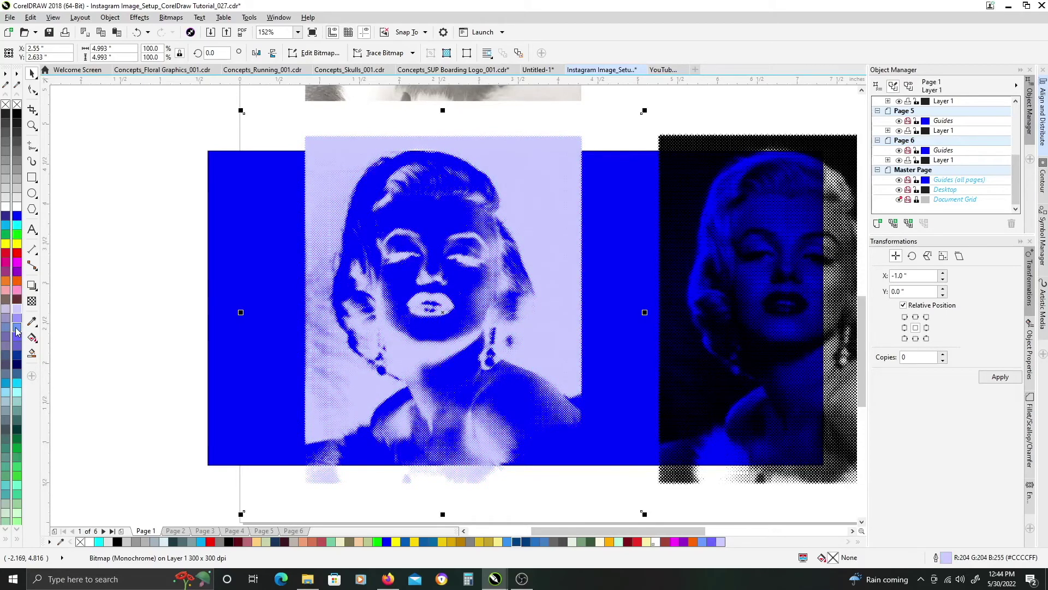
left_click(18, 331)
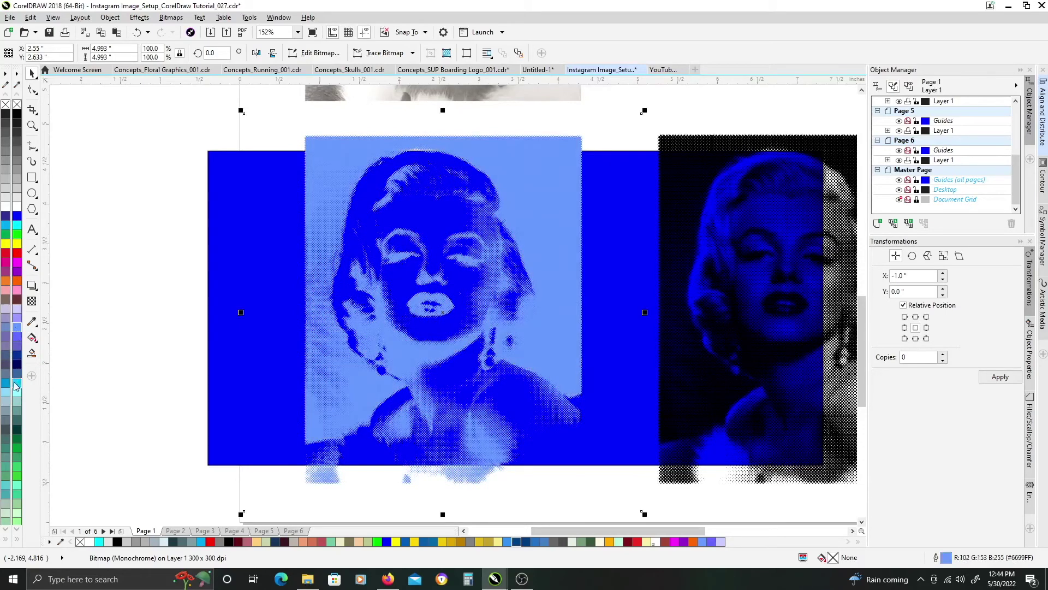
left_click(17, 385)
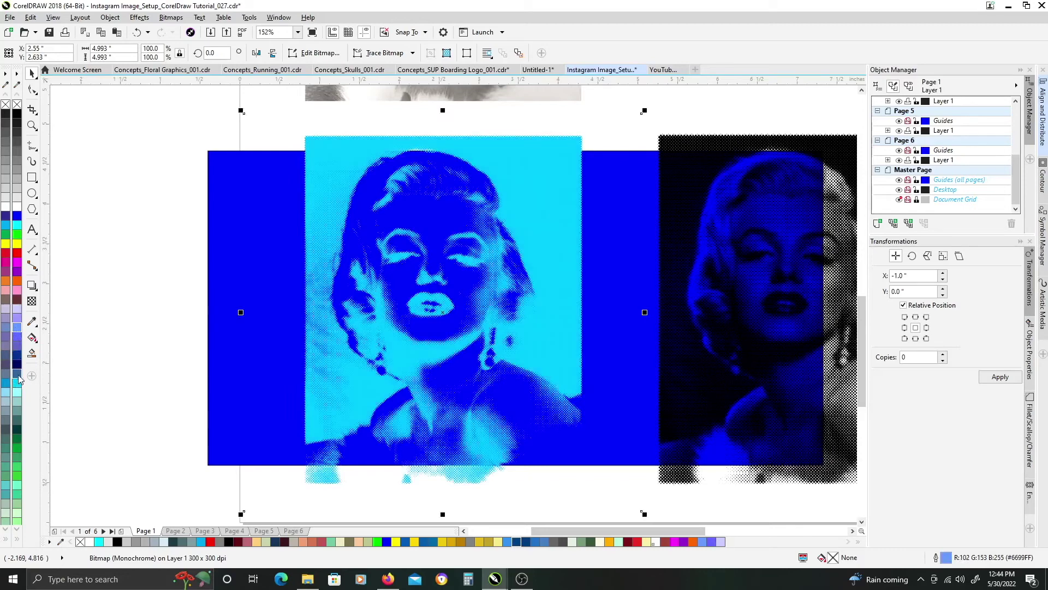
left_click(17, 114)
scroll(602, 311, "right", 3)
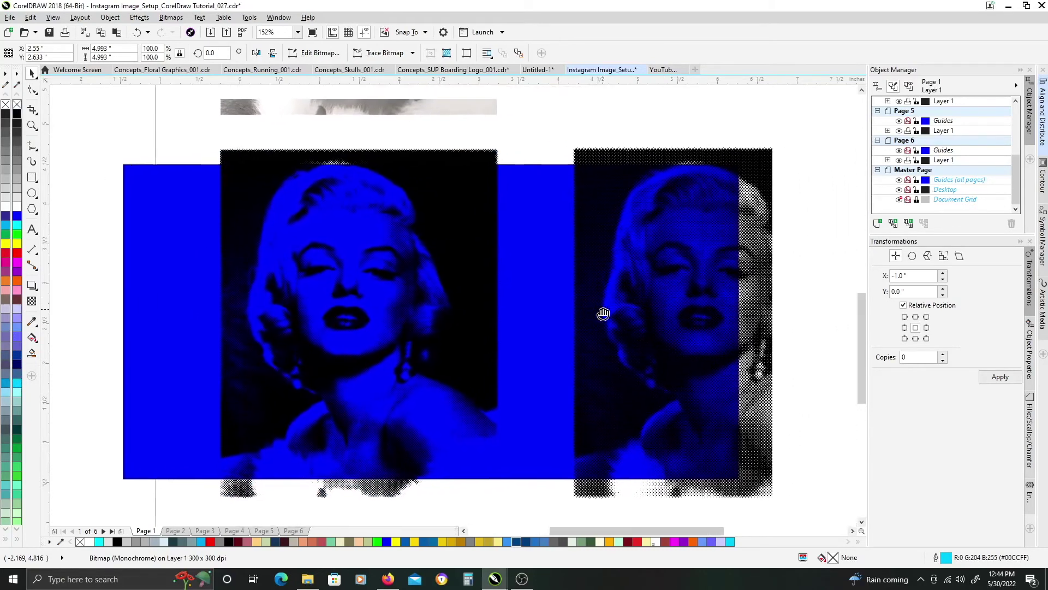
key("Escape")
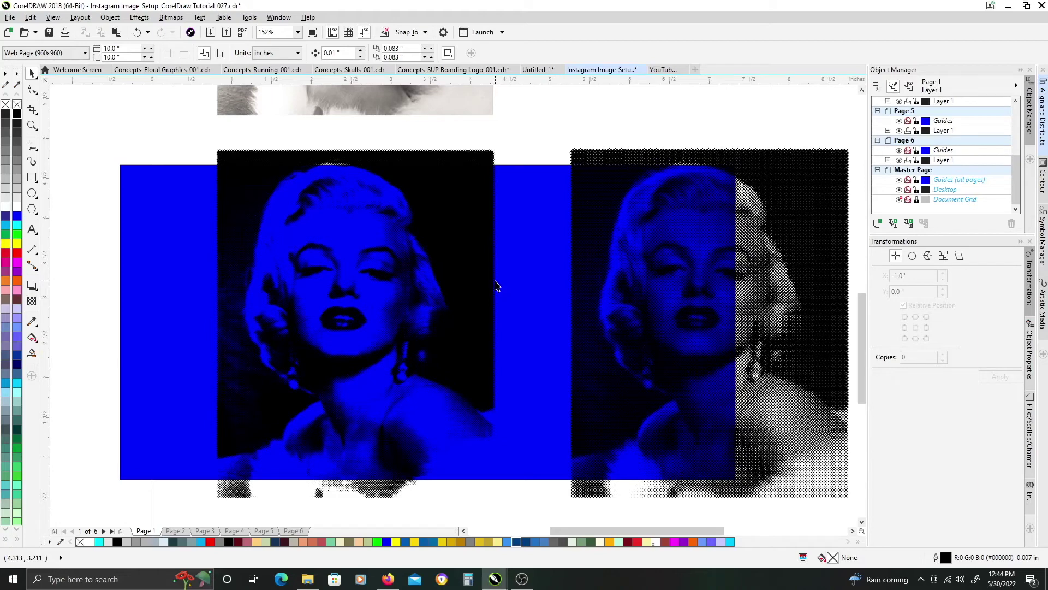
scroll(458, 261, "up", 3)
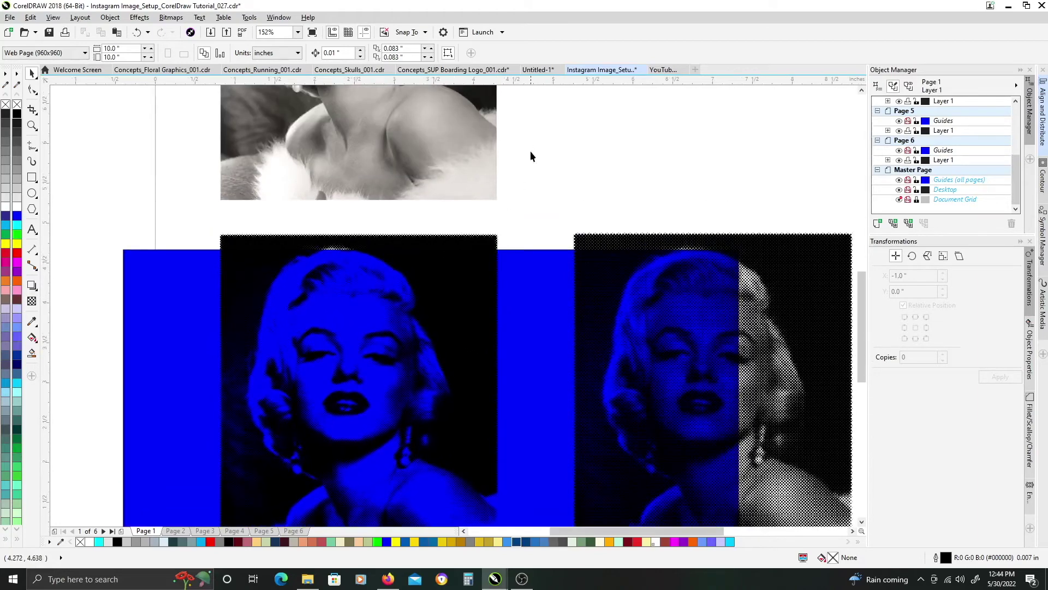
scroll(506, 194, "up", 2)
scroll(533, 201, "down", 3)
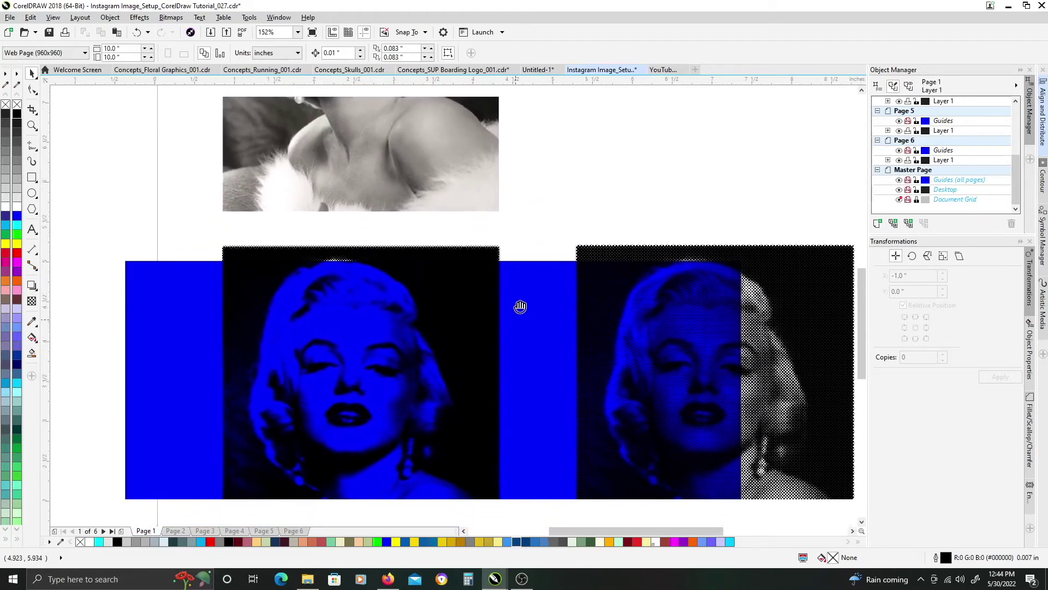
scroll(404, 293, "up", 10)
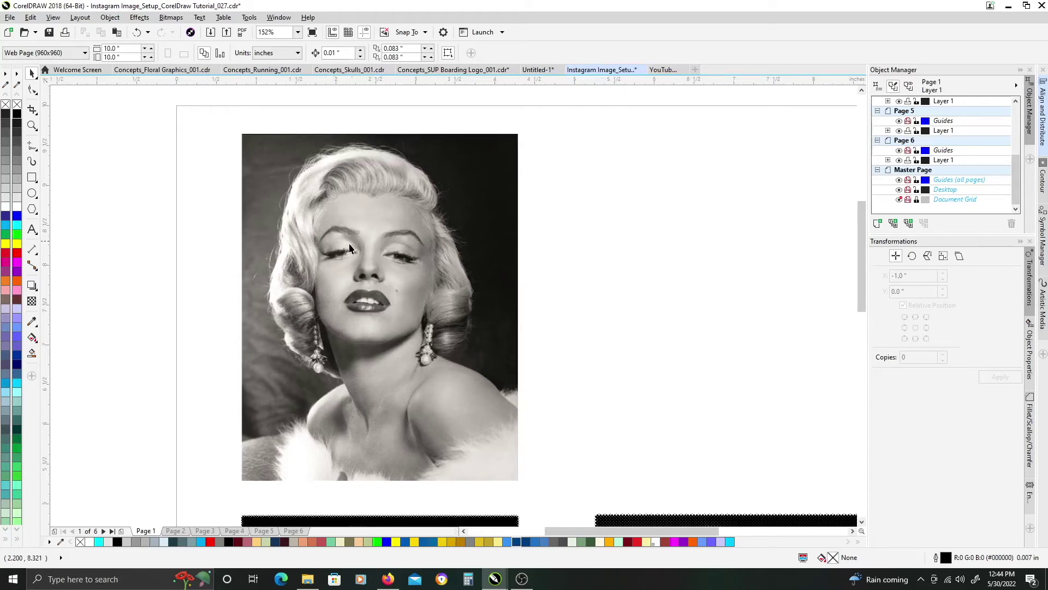
scroll(549, 307, "down", 3)
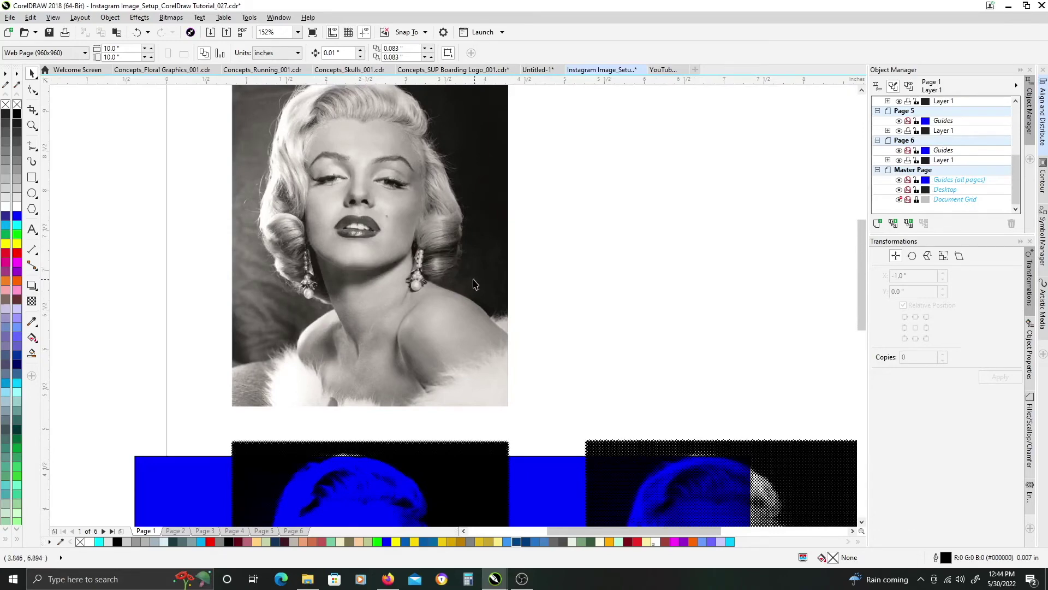
scroll(474, 284, "down", 2)
scroll(388, 335, "up", 2)
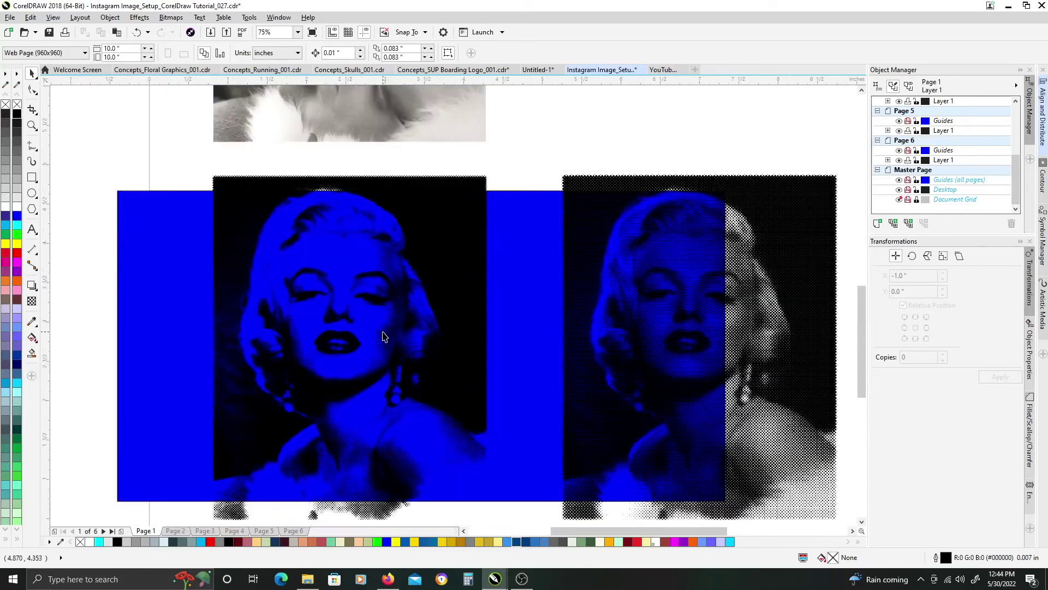